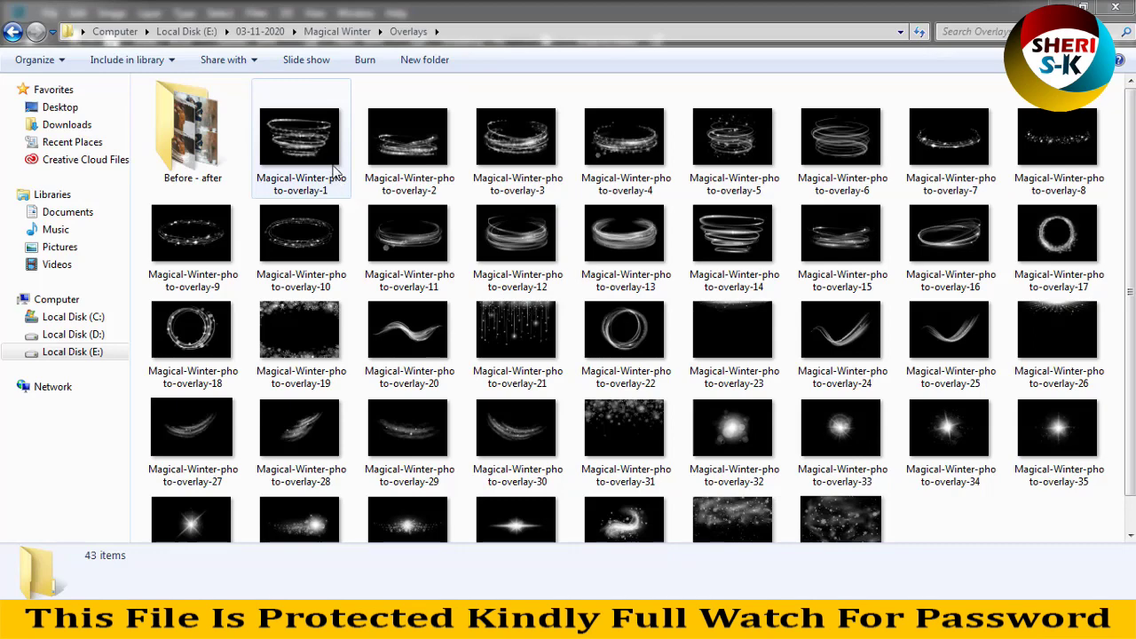
Preview the winter overlays full size, then select overlay-10 in the Overlays folder
double_click(322, 160)
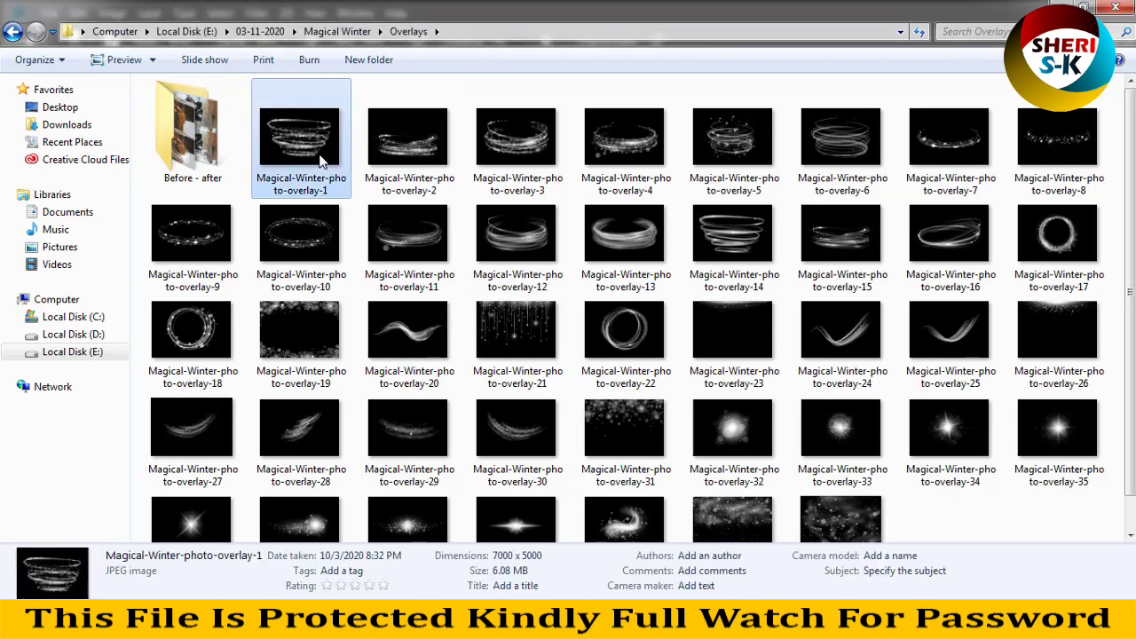
key(Right)
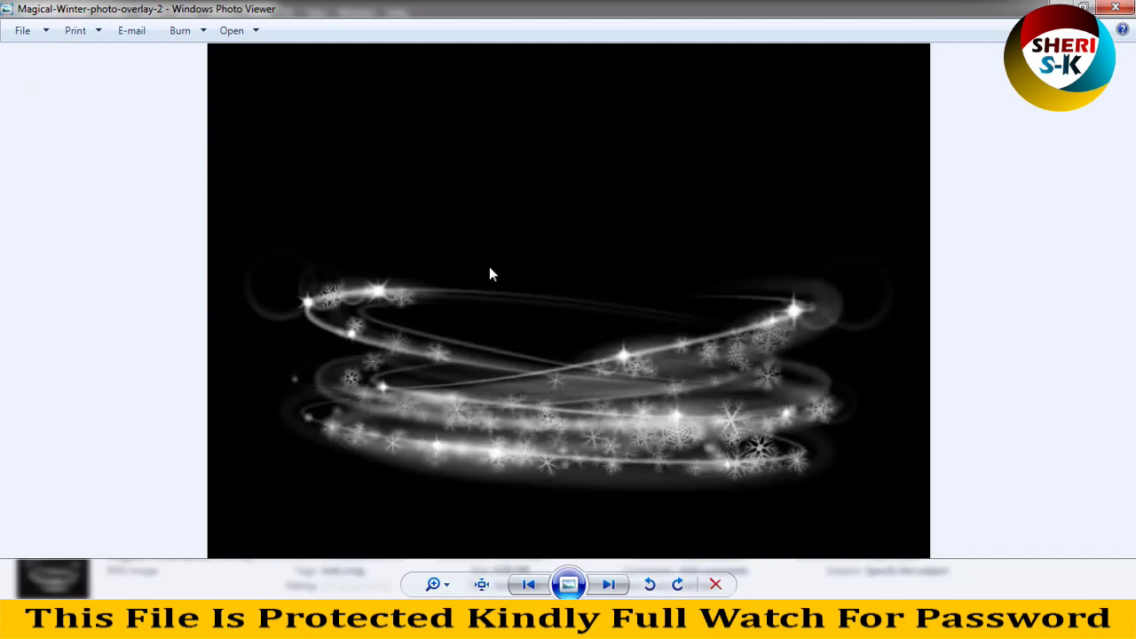
key(Right)
scroll(495, 312, up, 3)
key(Right)
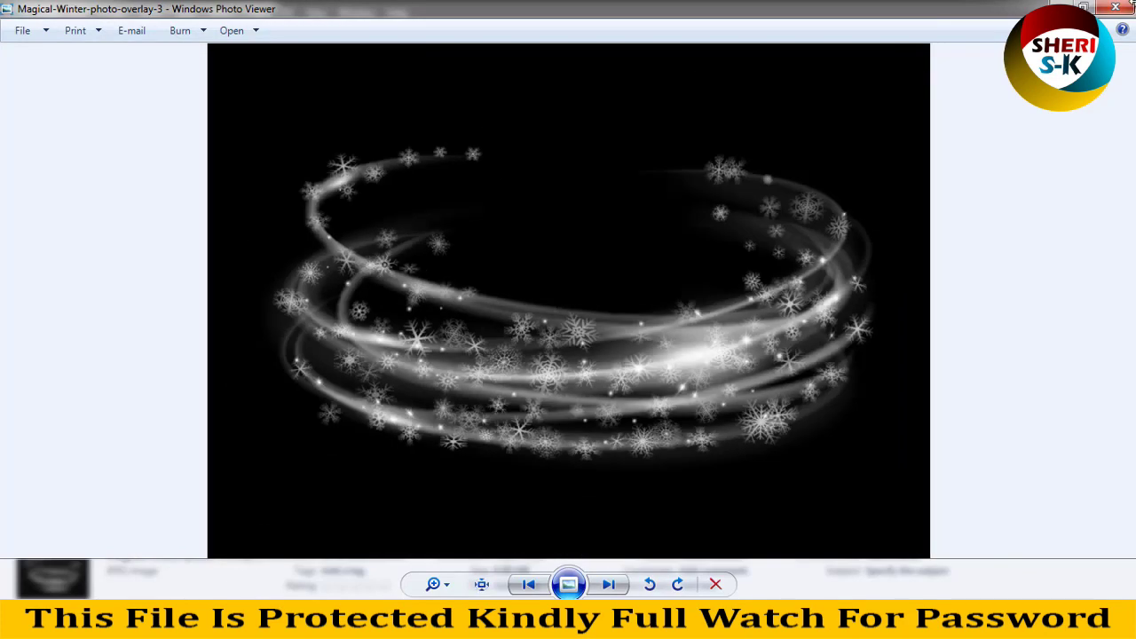
click(1124, 13)
mouse_move(301, 138)
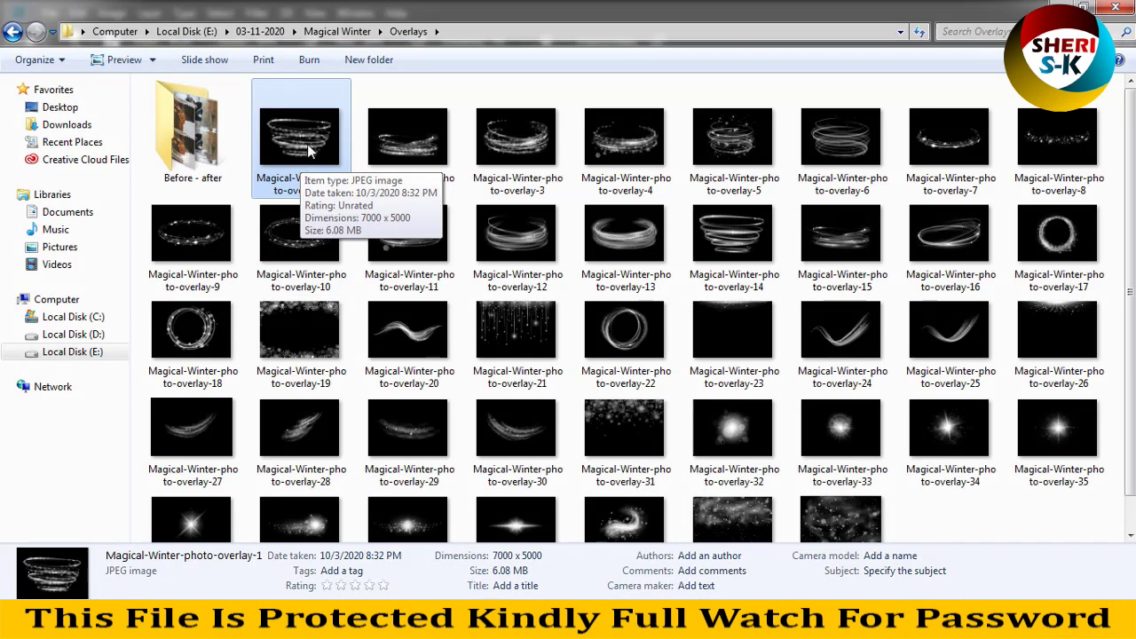
click(316, 254)
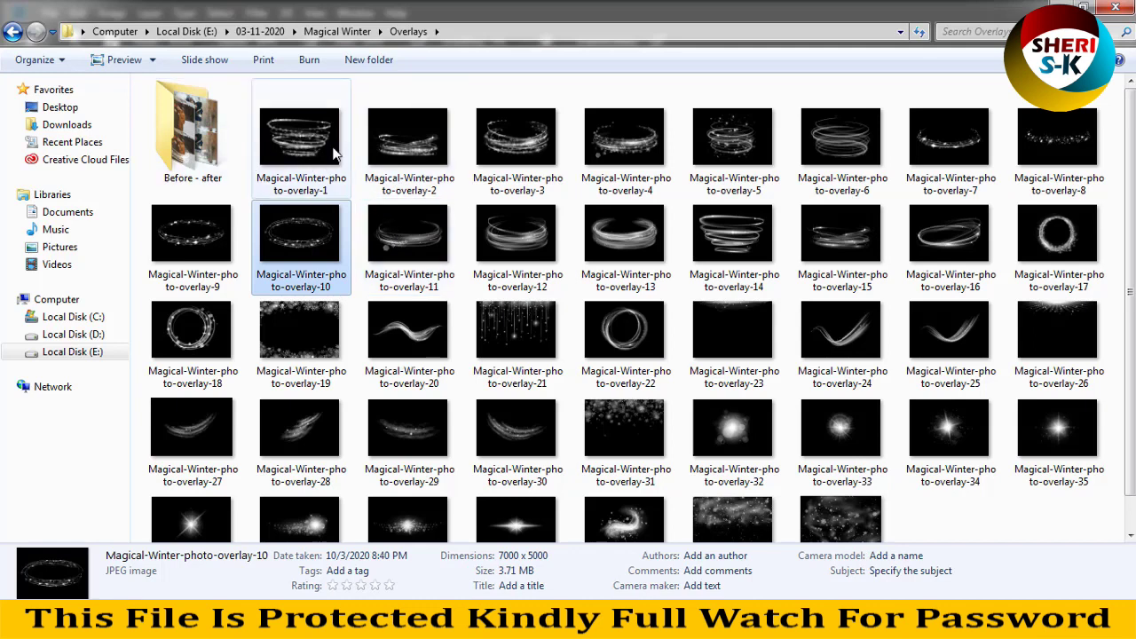
View the three examples in the Before - after folder, then return to Overlays
double_click(217, 149)
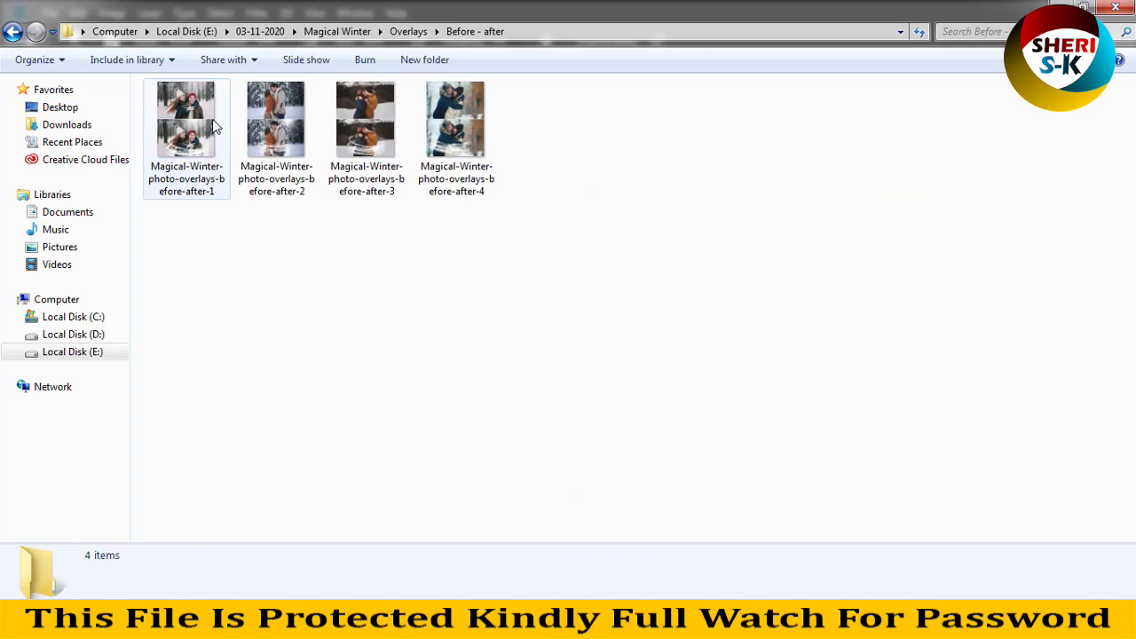
double_click(212, 122)
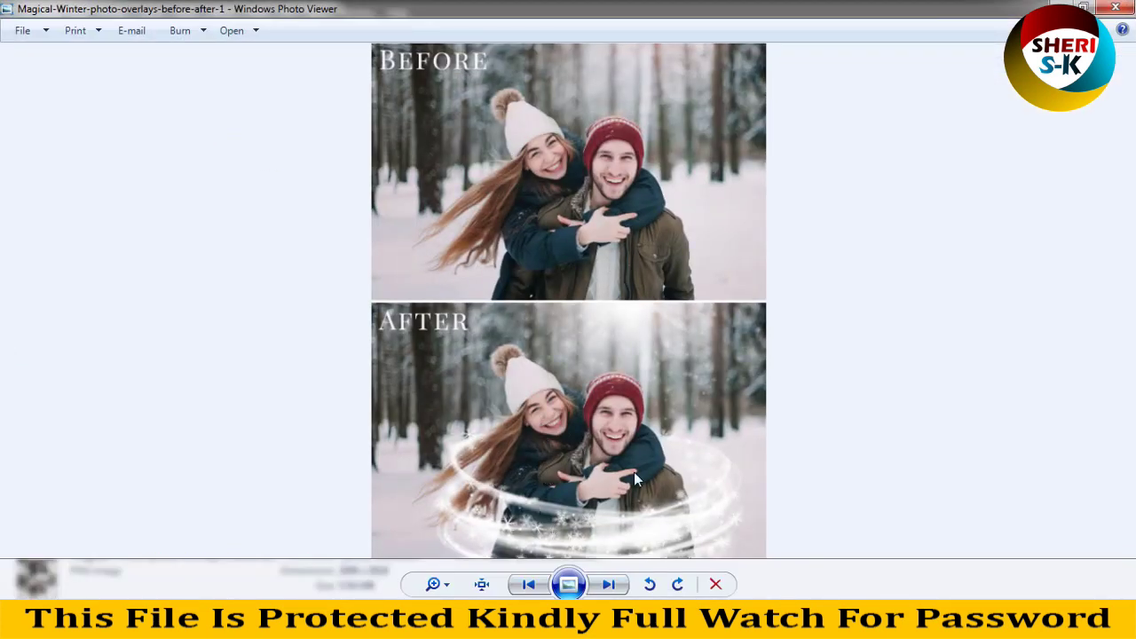
key(Right)
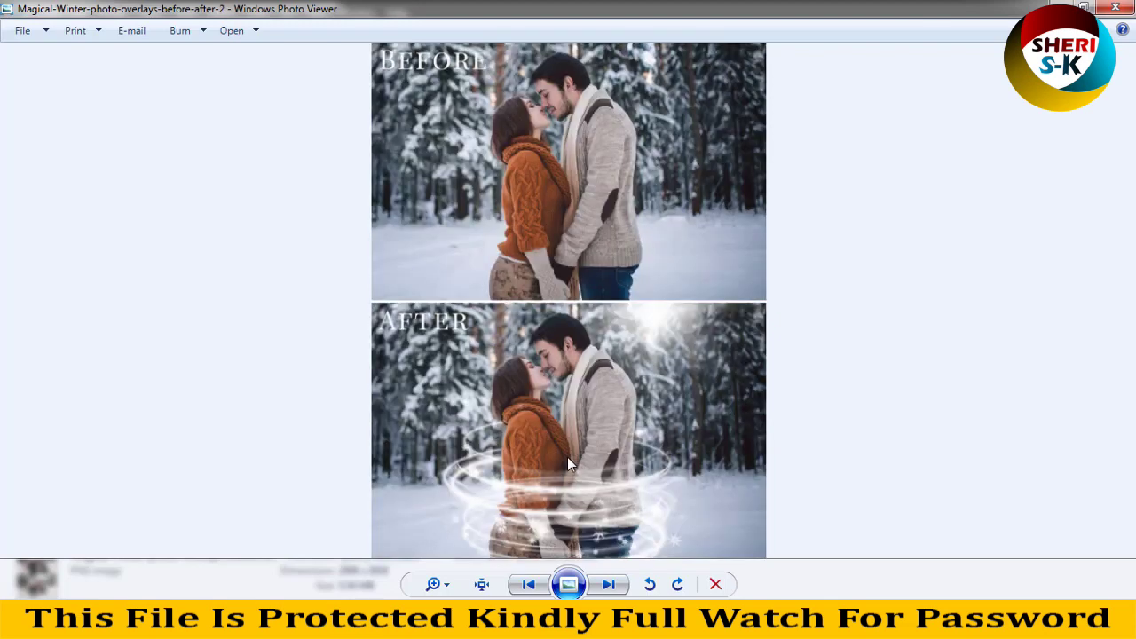
key(Right)
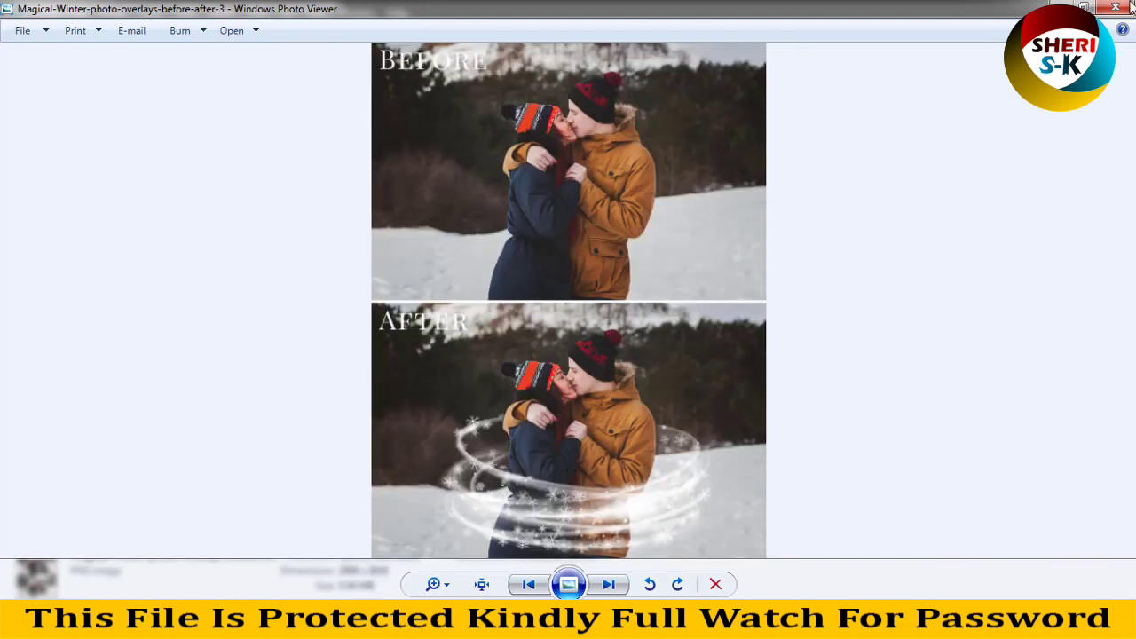
click(1116, 9)
key(BackSpace)
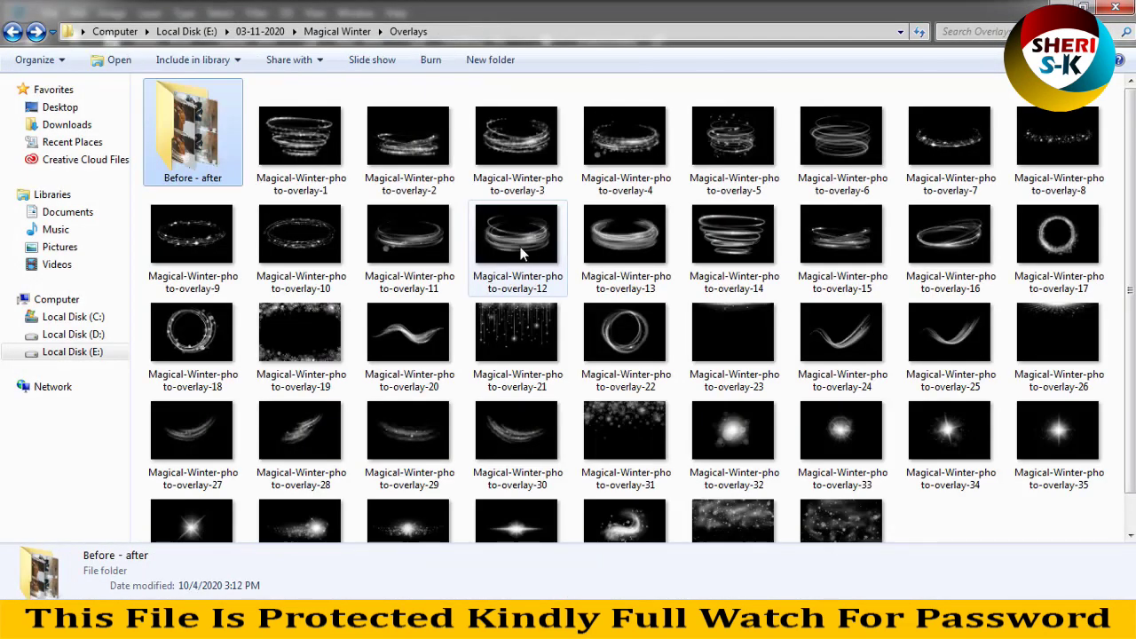
Drag Magical-Winter-photo-overlay-3 into Photoshop to open it
click(302, 142)
click(443, 153)
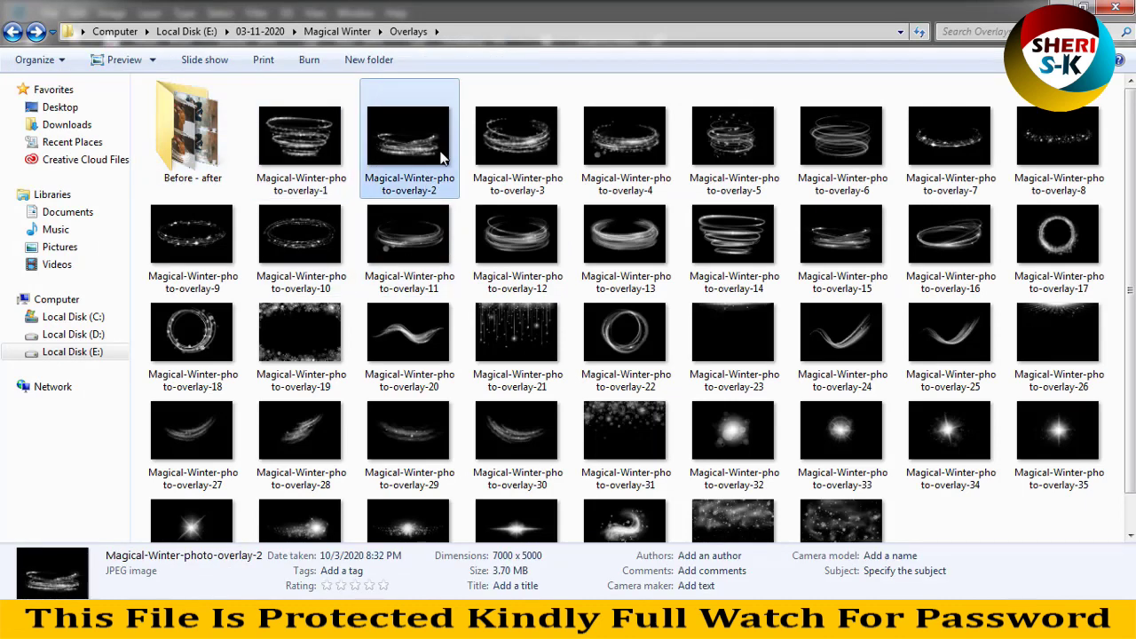
click(499, 129)
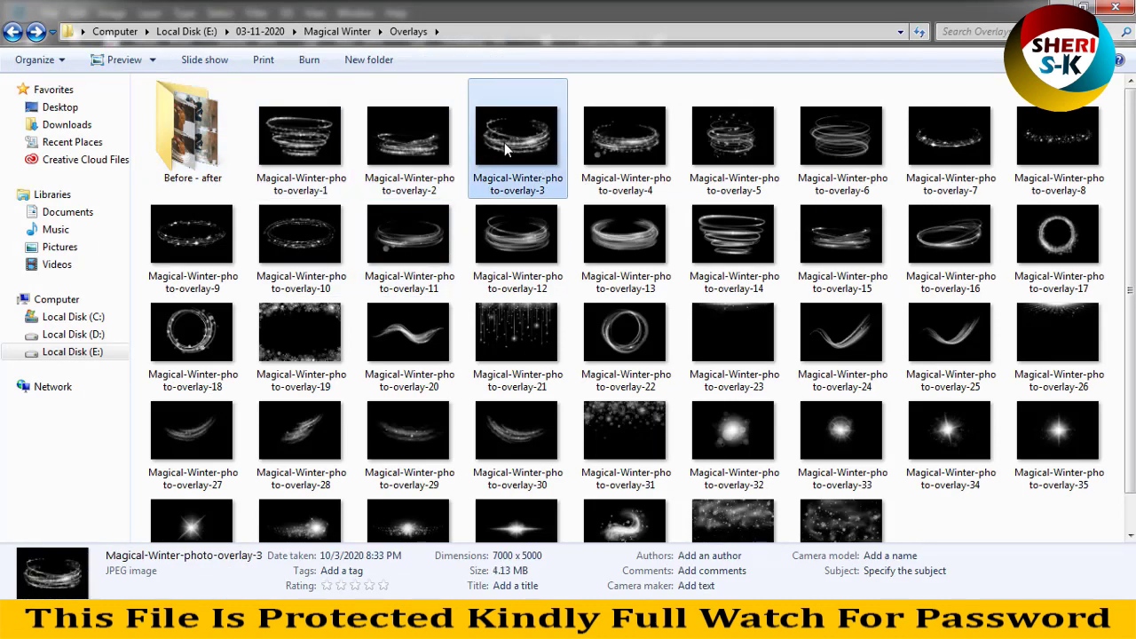
drag(505, 149, 311, 593)
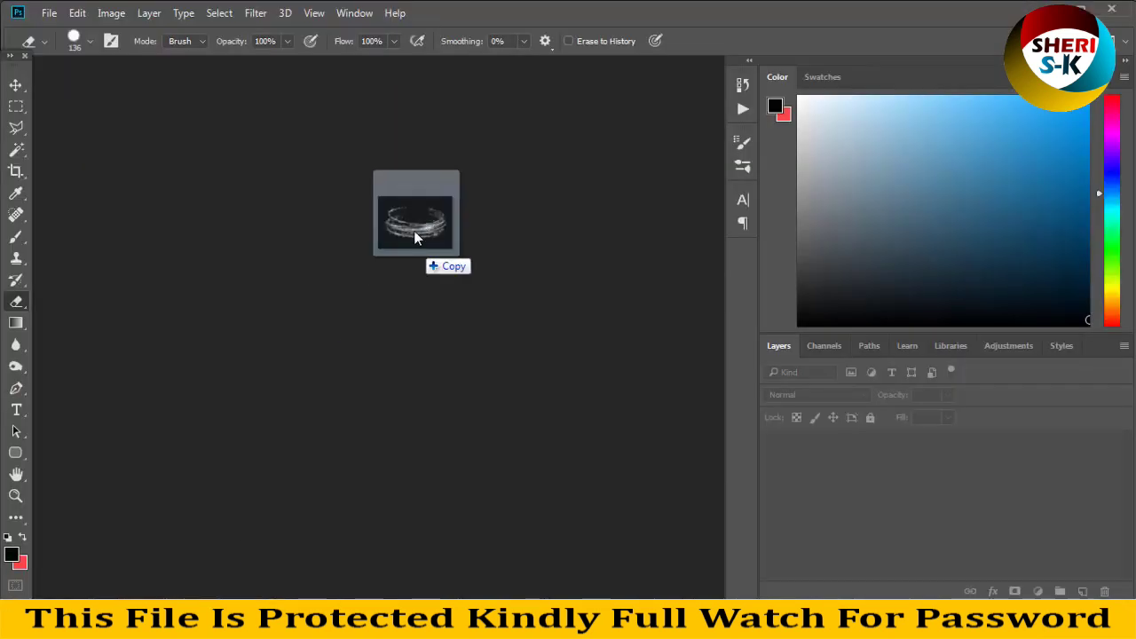
drag(309, 573, 401, 225)
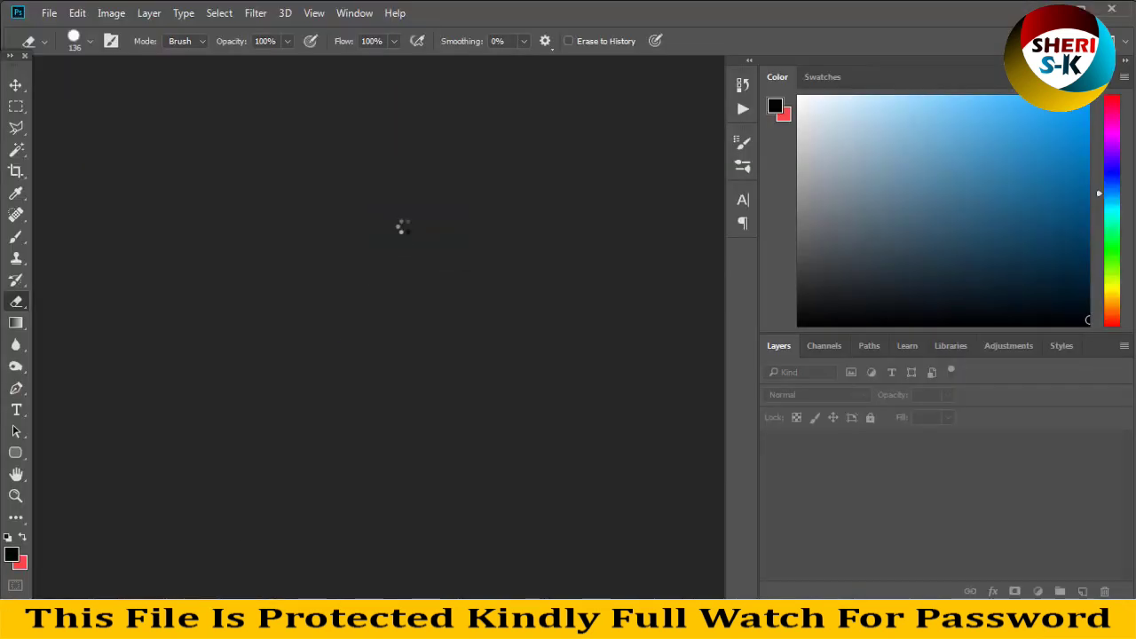
Open the couple-in-blue photo from the Photos folder as a floating window
click(49, 12)
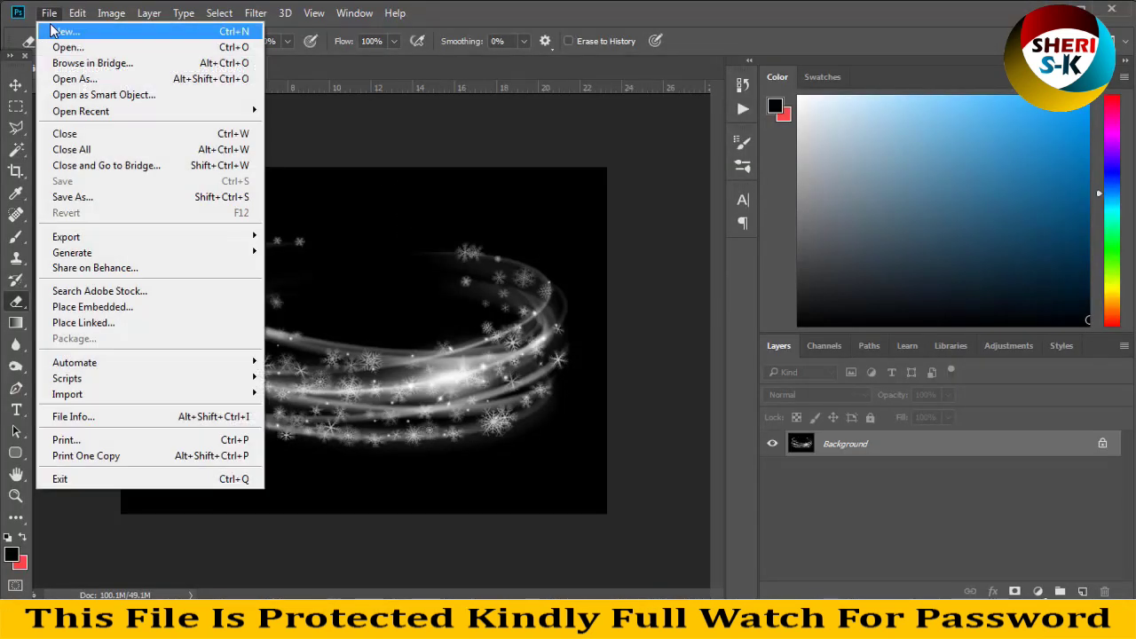
click(51, 45)
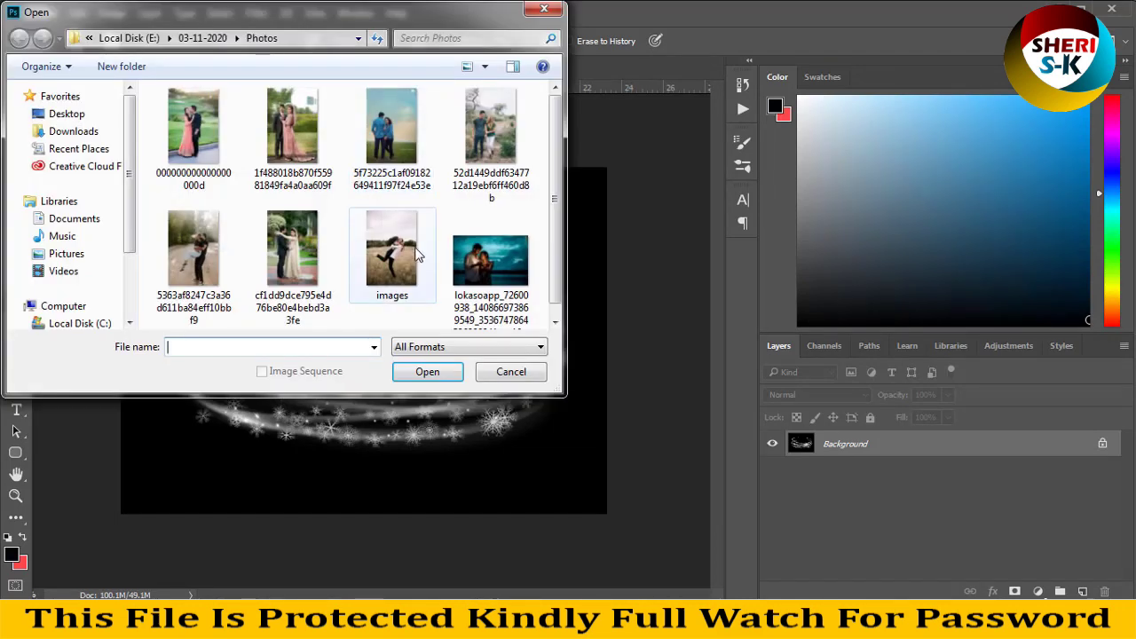
click(418, 253)
click(421, 194)
click(439, 375)
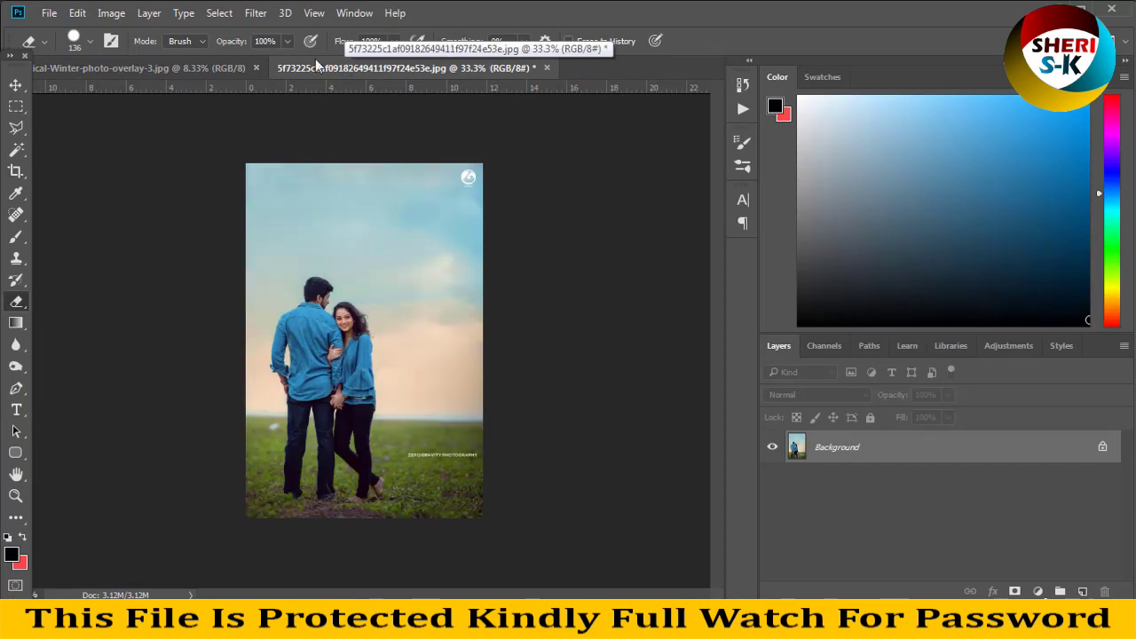
drag(347, 68, 345, 111)
Check that the couple photo's image size is 853 × 1280 px, leaving it unchanged
right_click(345, 113)
click(391, 143)
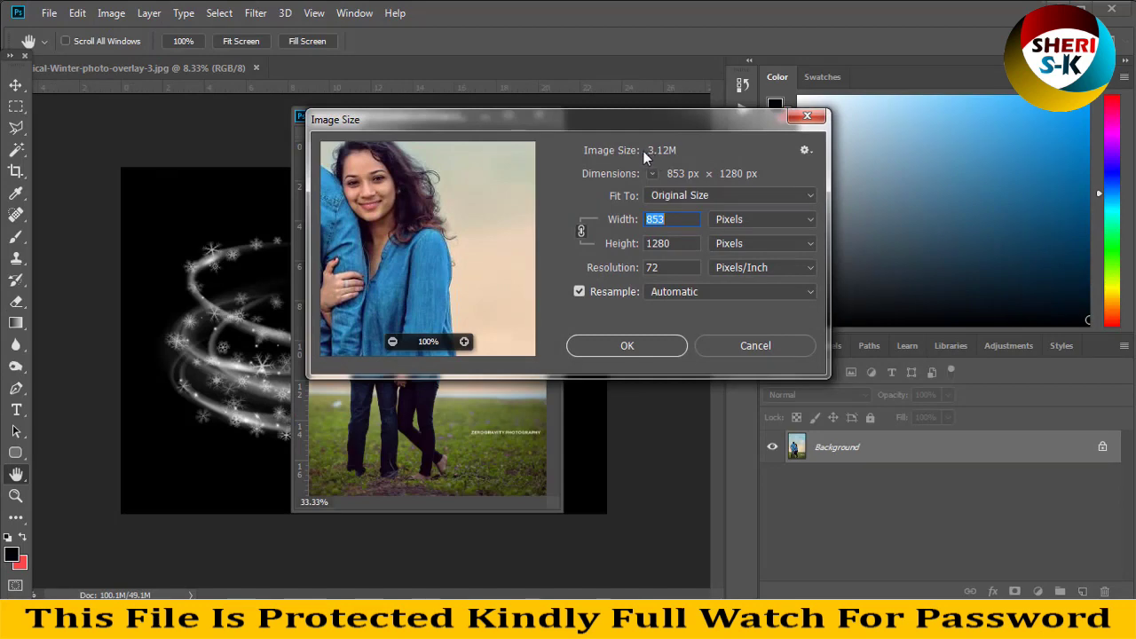
click(808, 115)
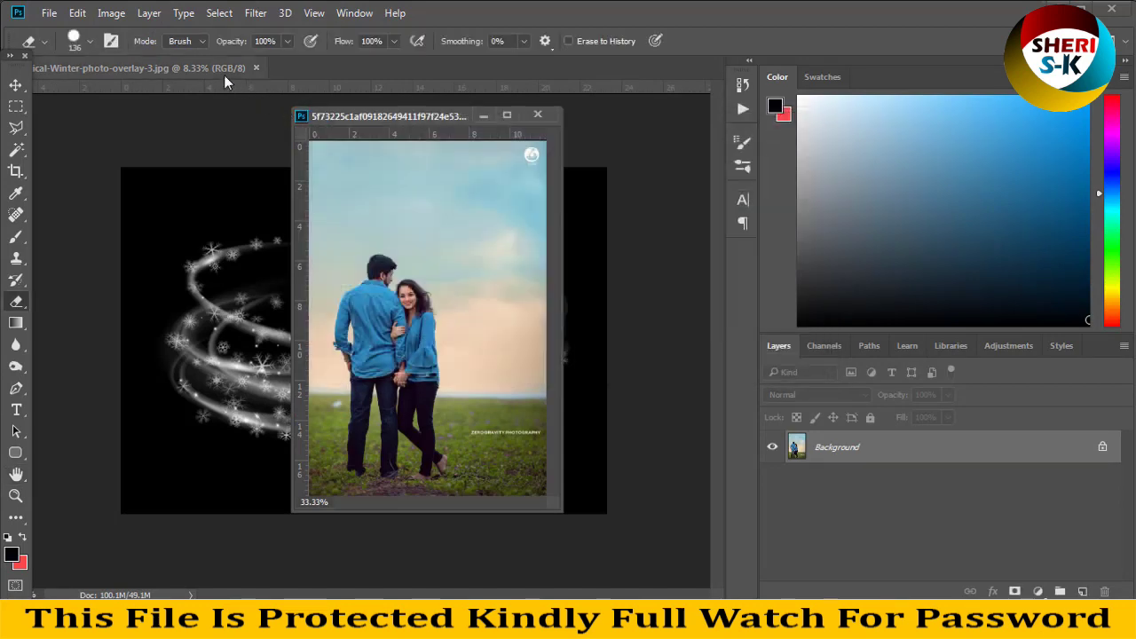
Float the overlay and resize it from 7000 × 5000 to 600 × 429 px
drag(208, 63, 247, 101)
right_click(247, 101)
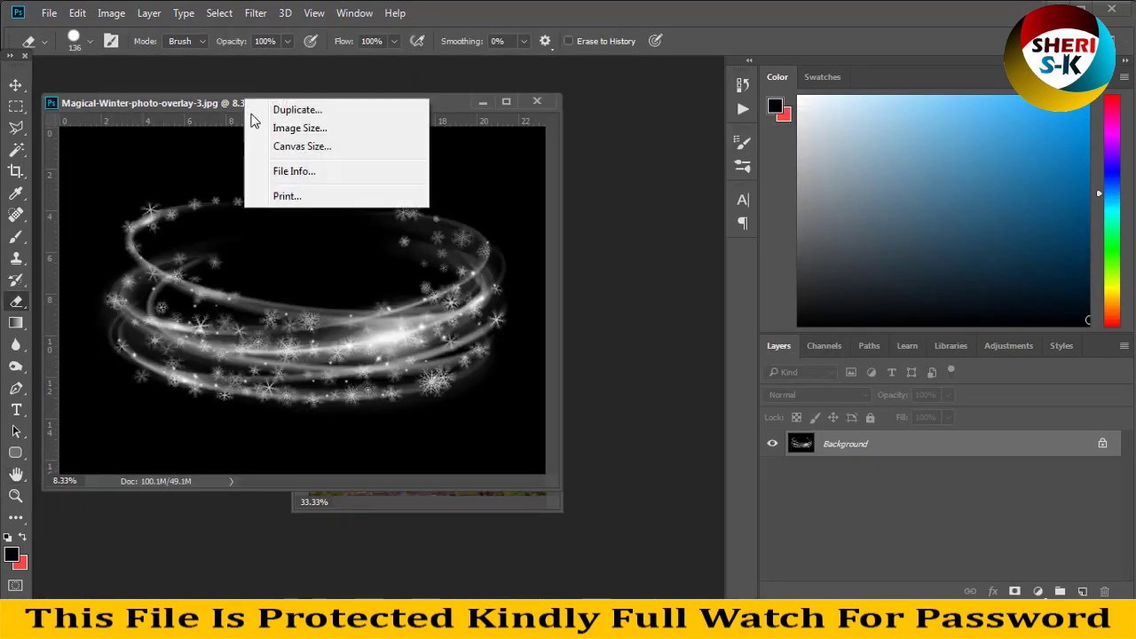
click(268, 124)
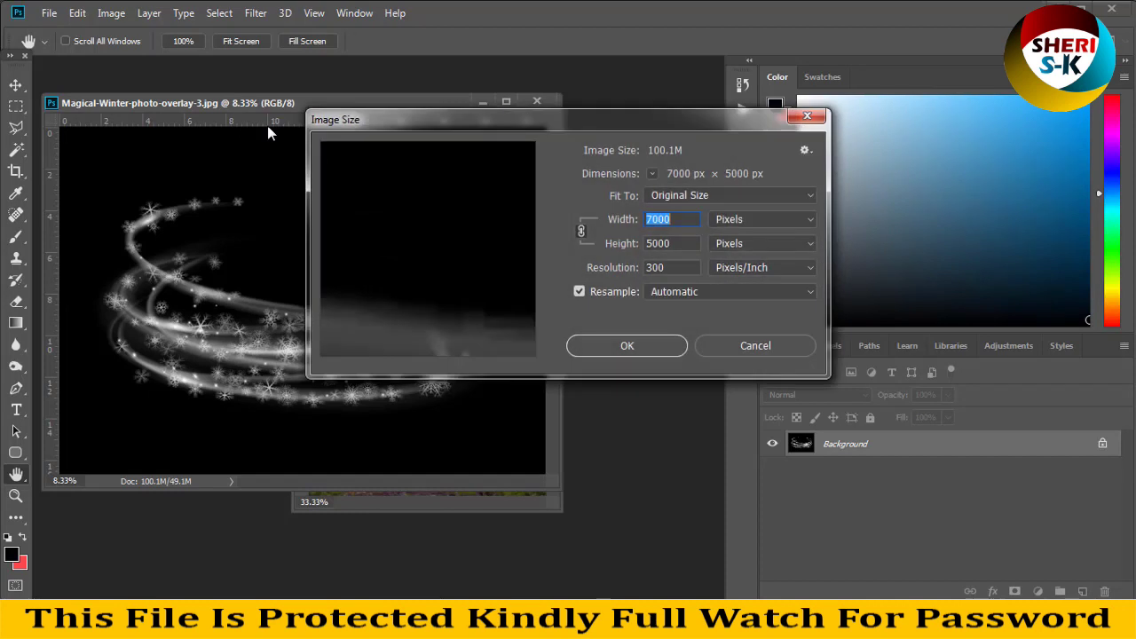
text(600)
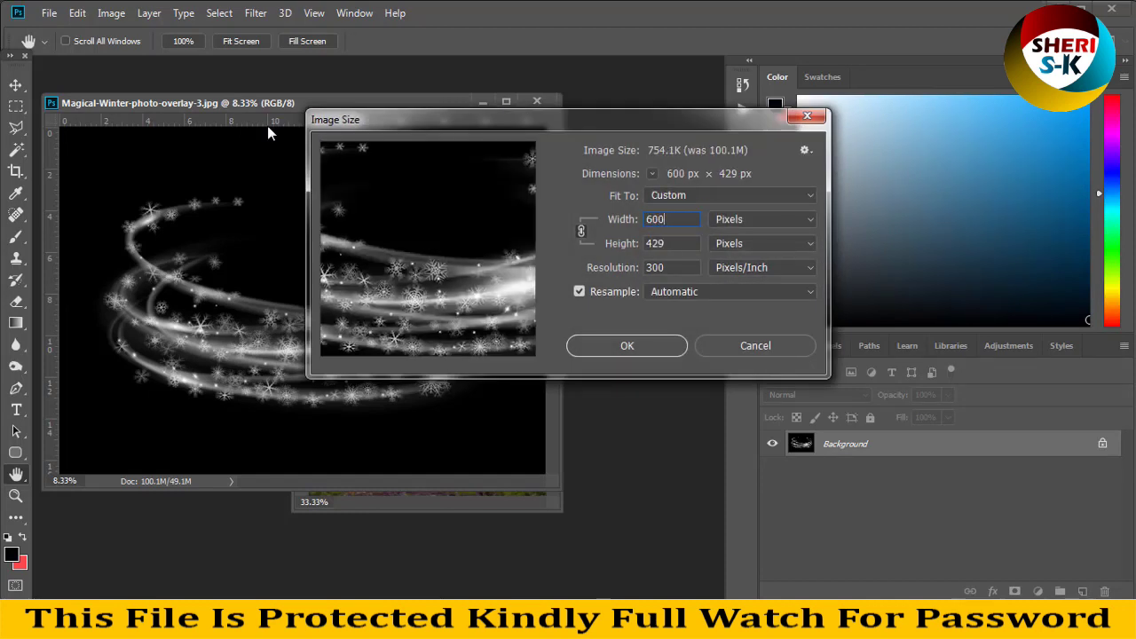
key(Return)
key(e)
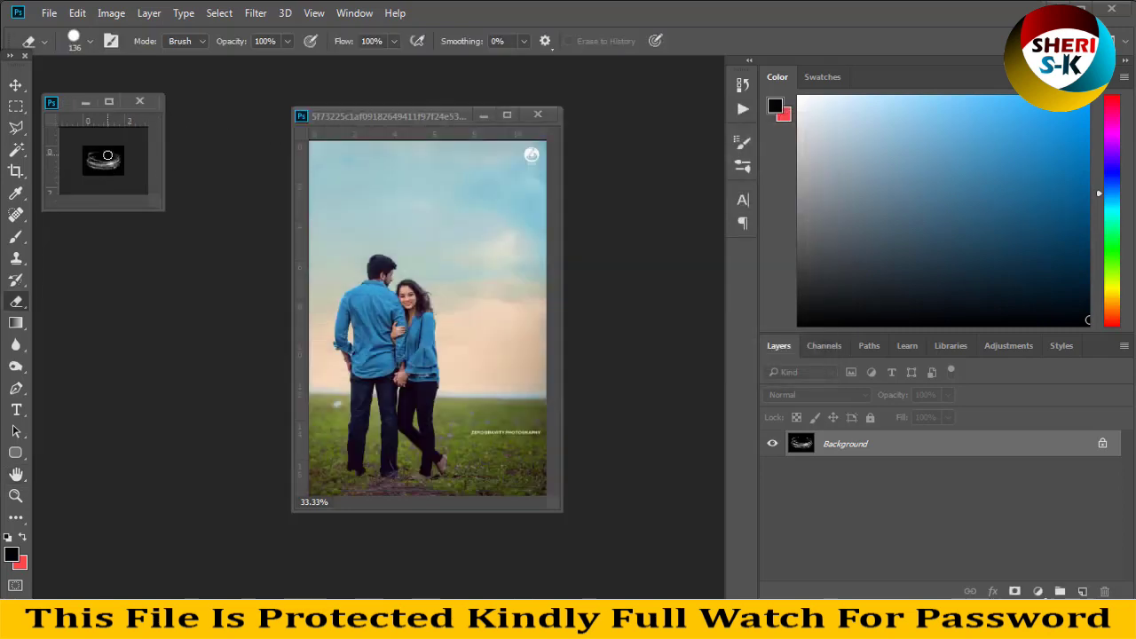
click(16, 84)
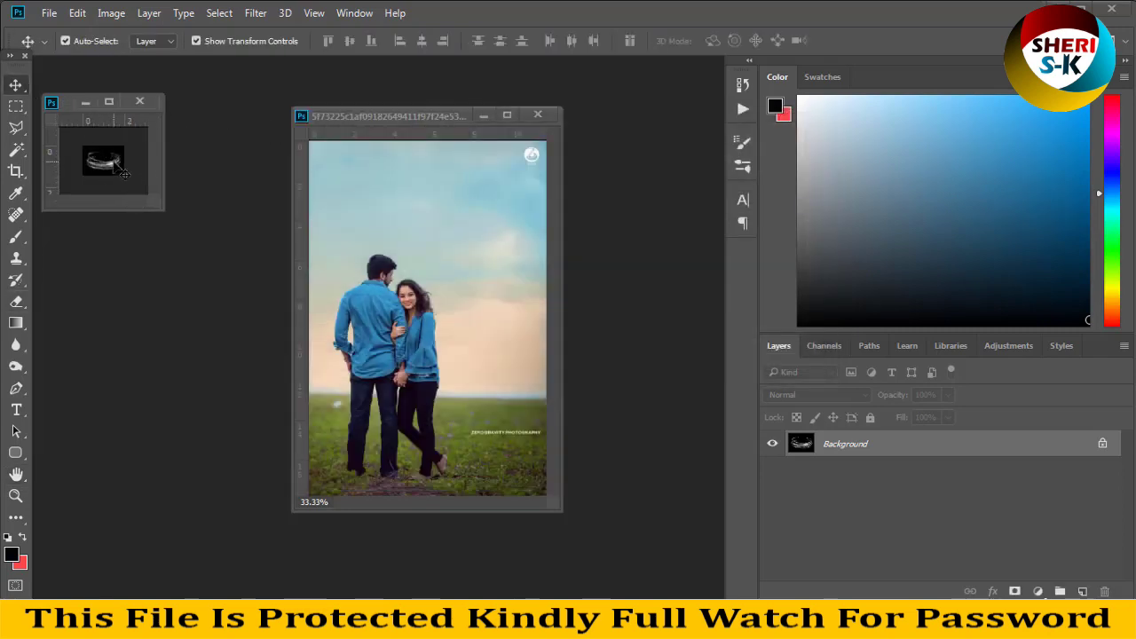
Drag the snowflake swirl onto the couple photo as Layer 1 and blend it in Screen mode
mouse_move(271, 281)
mouse_down()
mouse_move(362, 349)
mouse_move(439, 367)
mouse_up()
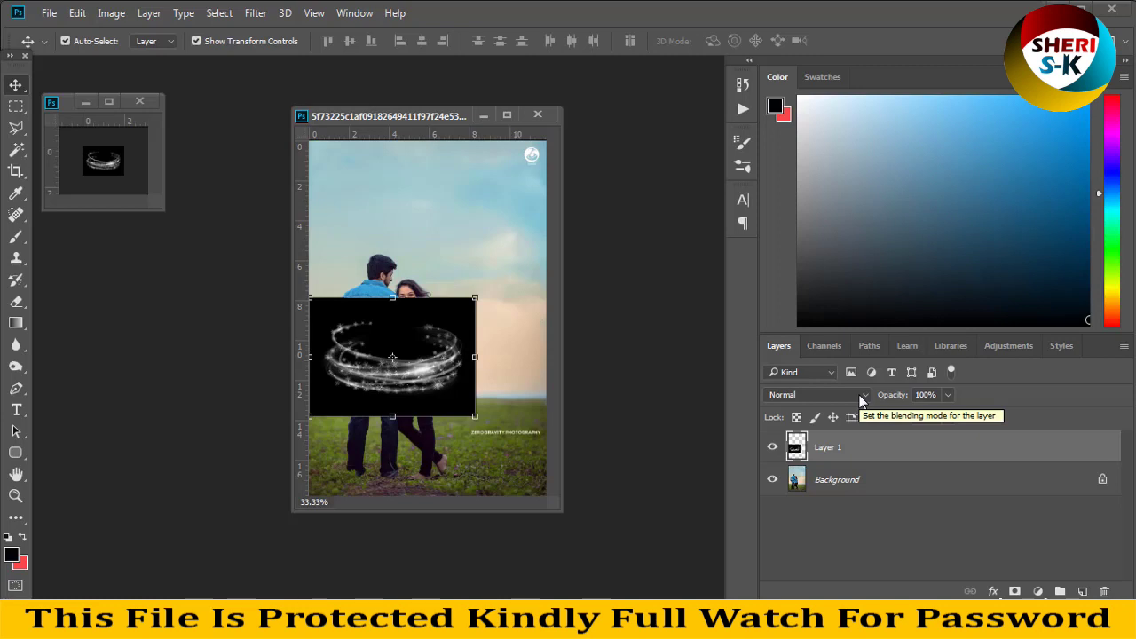
click(860, 401)
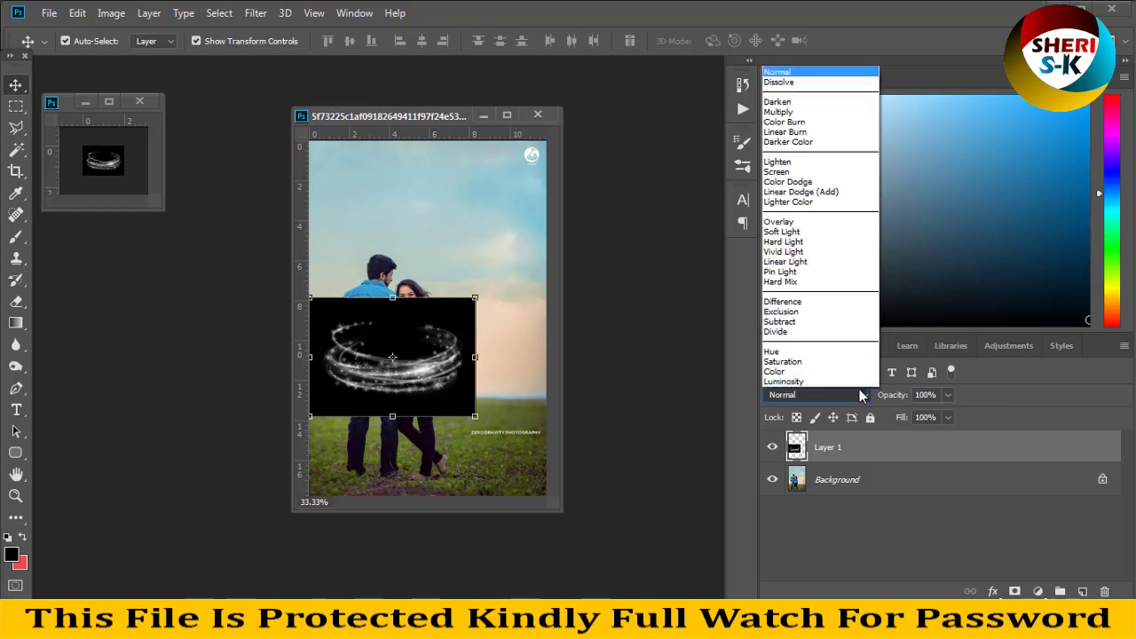
click(794, 162)
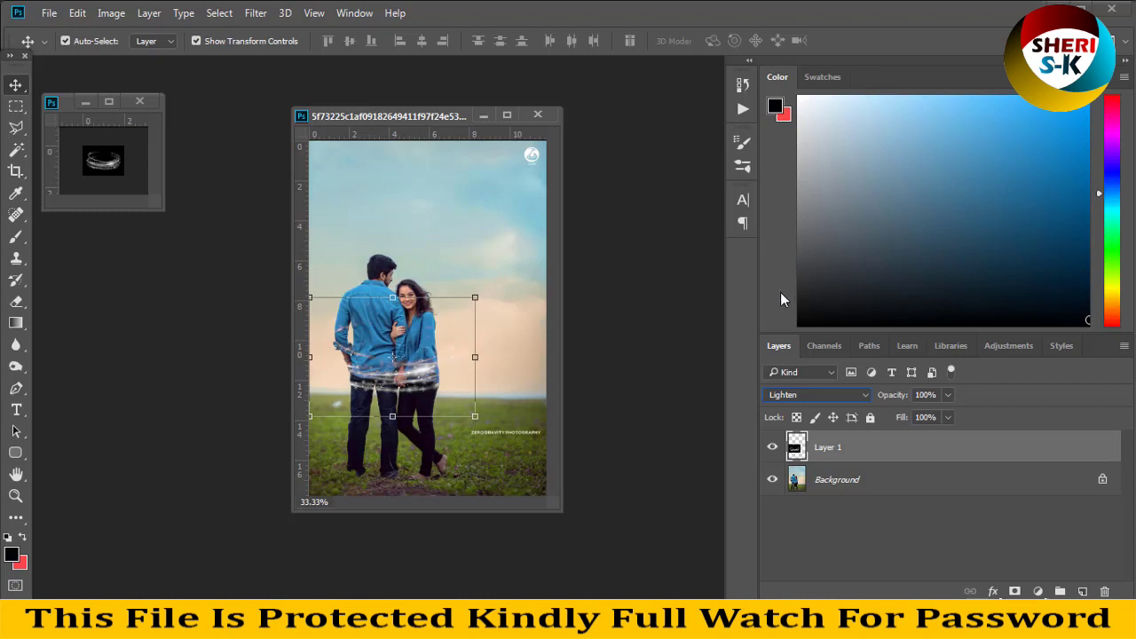
click(799, 396)
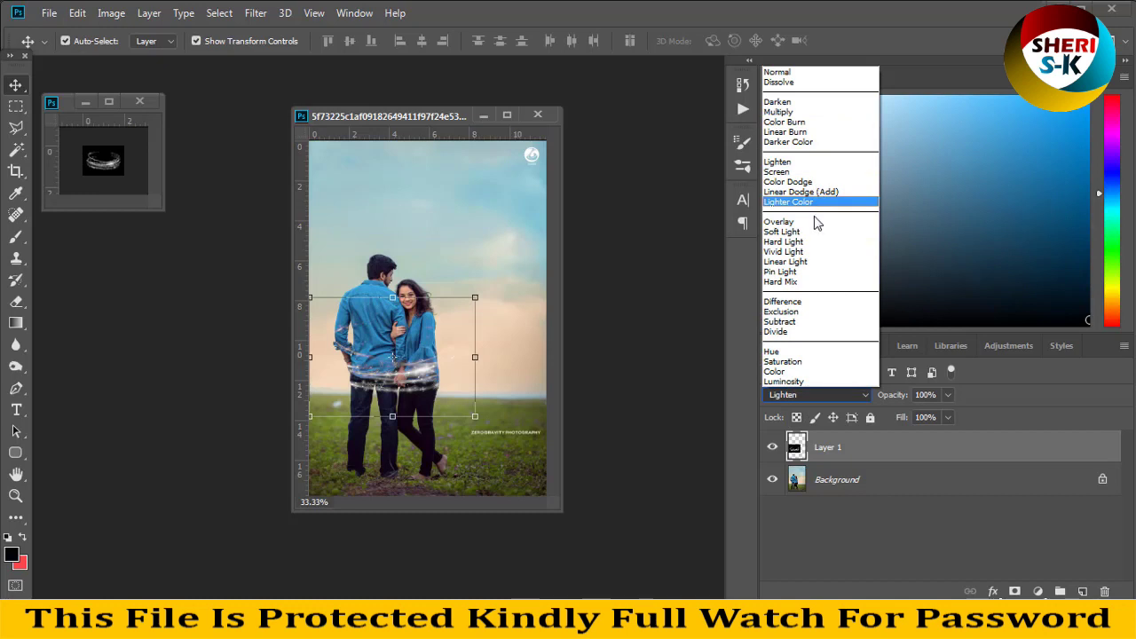
click(805, 173)
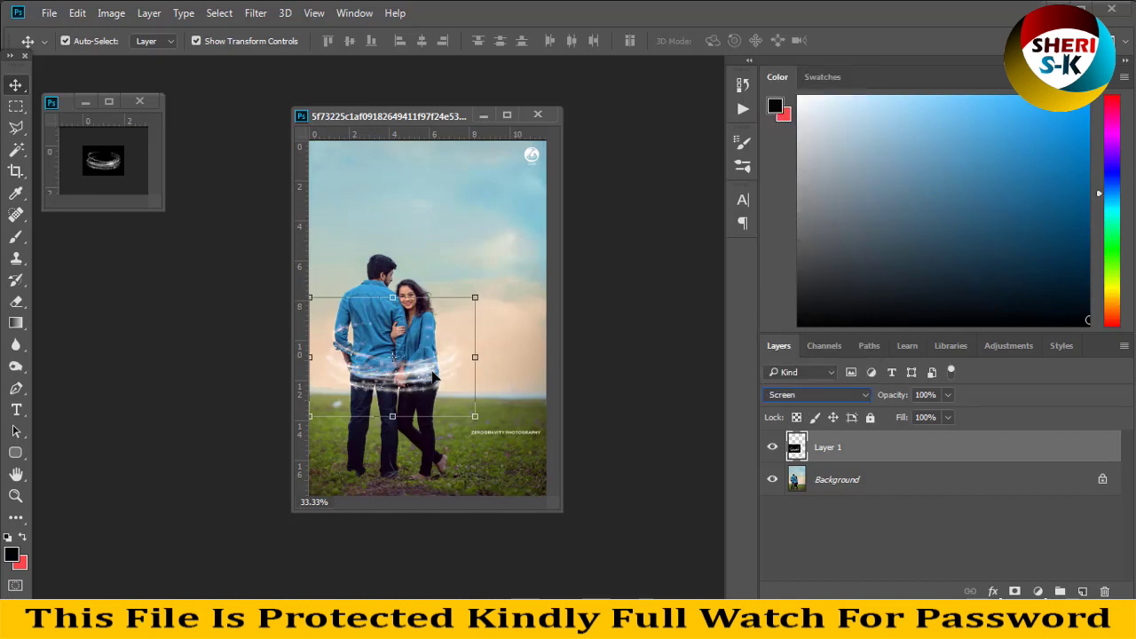
Zoom to 100% and shift the sparkle swirl slightly right and down around the couple's waists
drag(434, 378, 420, 377)
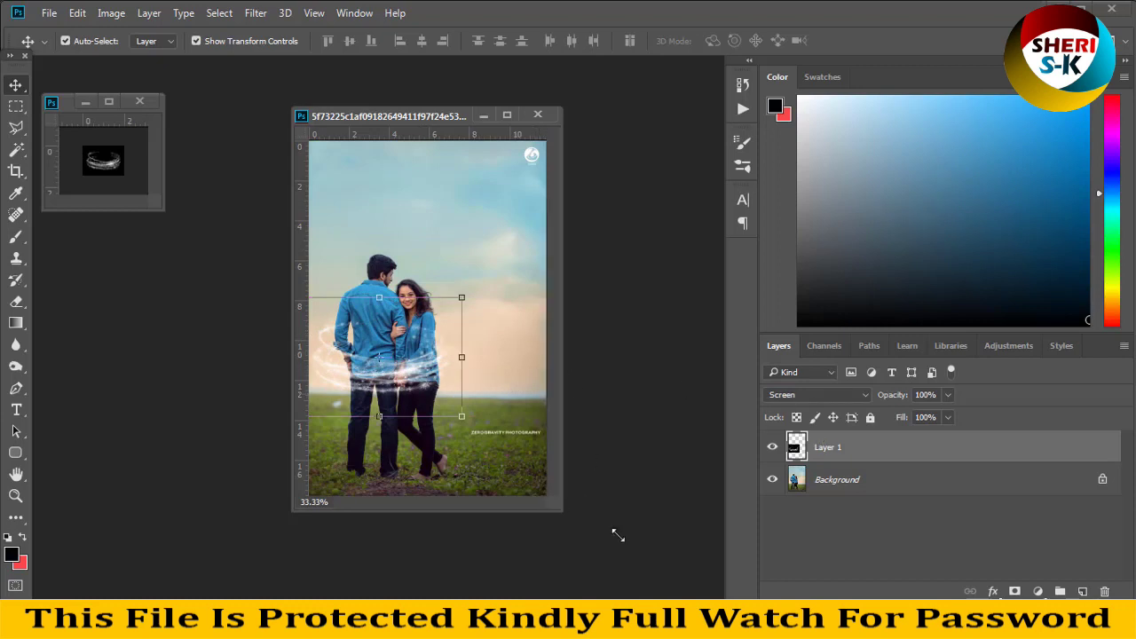
drag(551, 513, 748, 574)
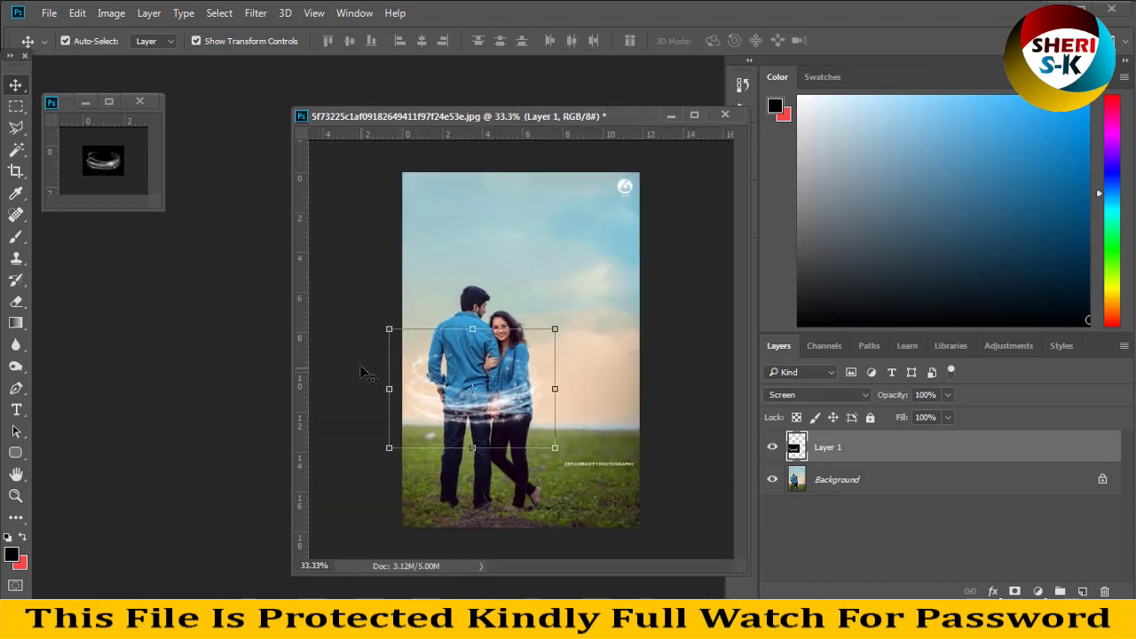
key(ctrl+plus)
key(ctrl+plus)
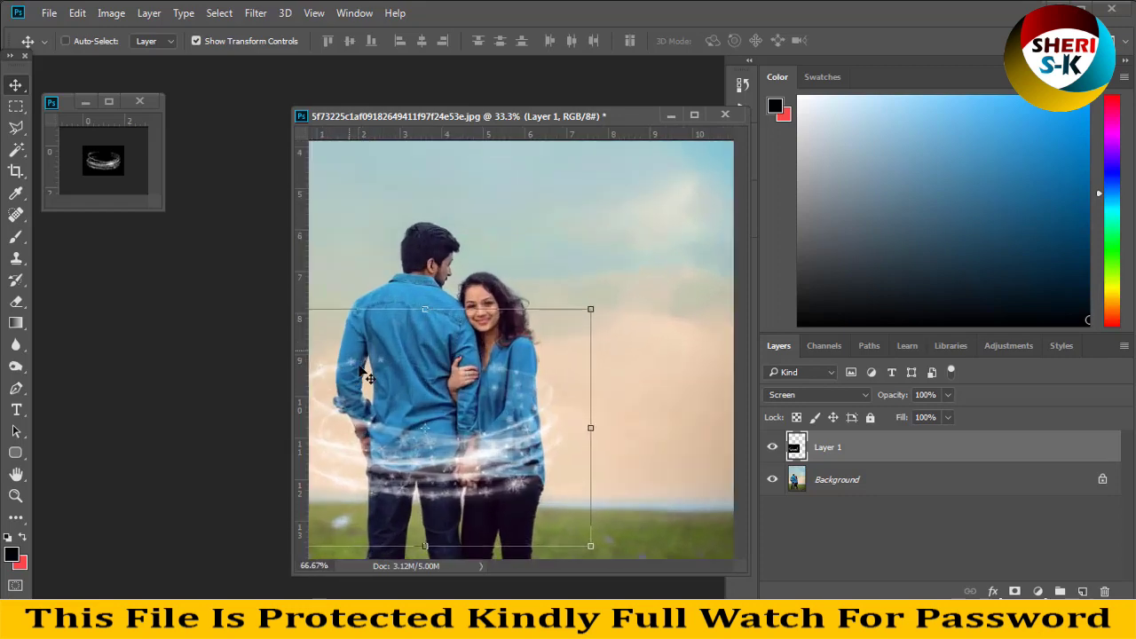
key(ctrl+plus)
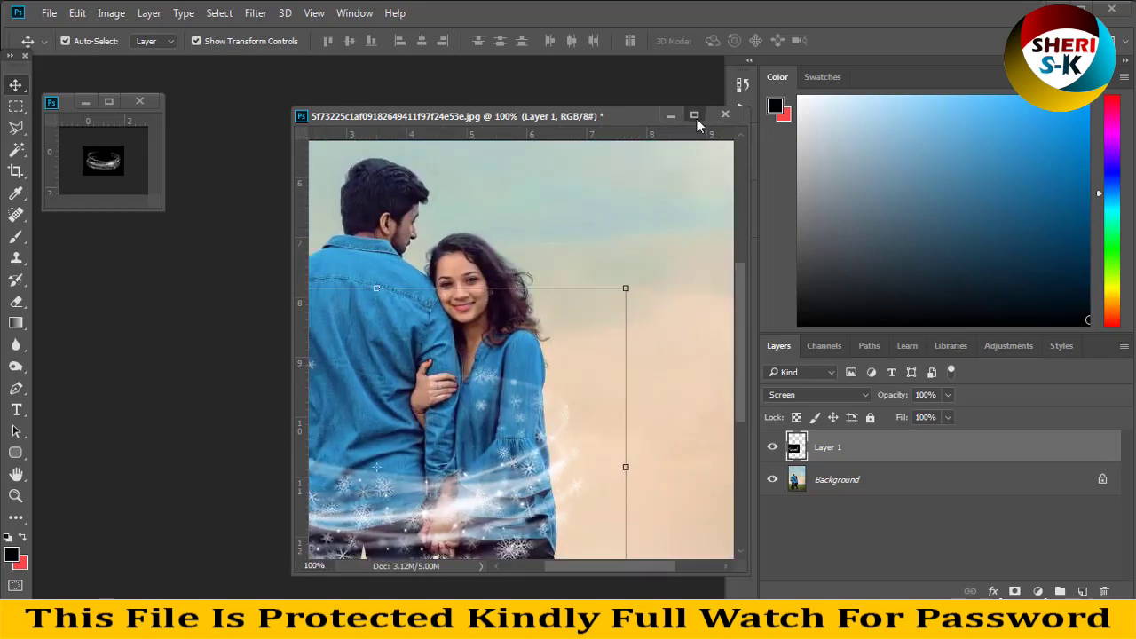
click(695, 116)
drag(479, 242, 487, 200)
scroll(489, 197, down, 2)
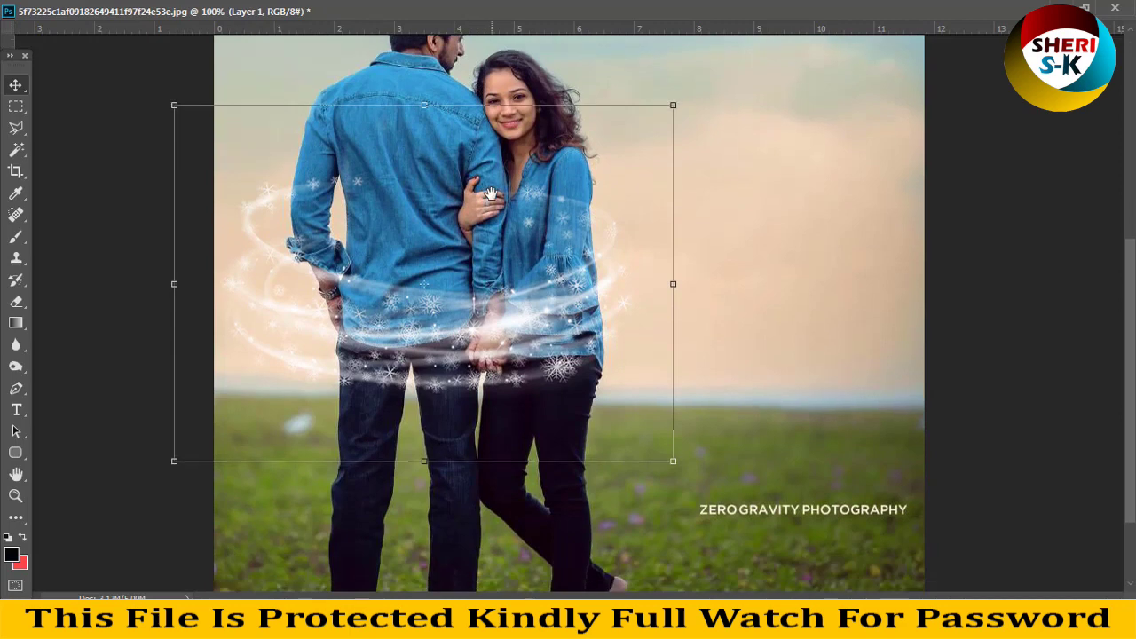
drag(460, 296, 482, 316)
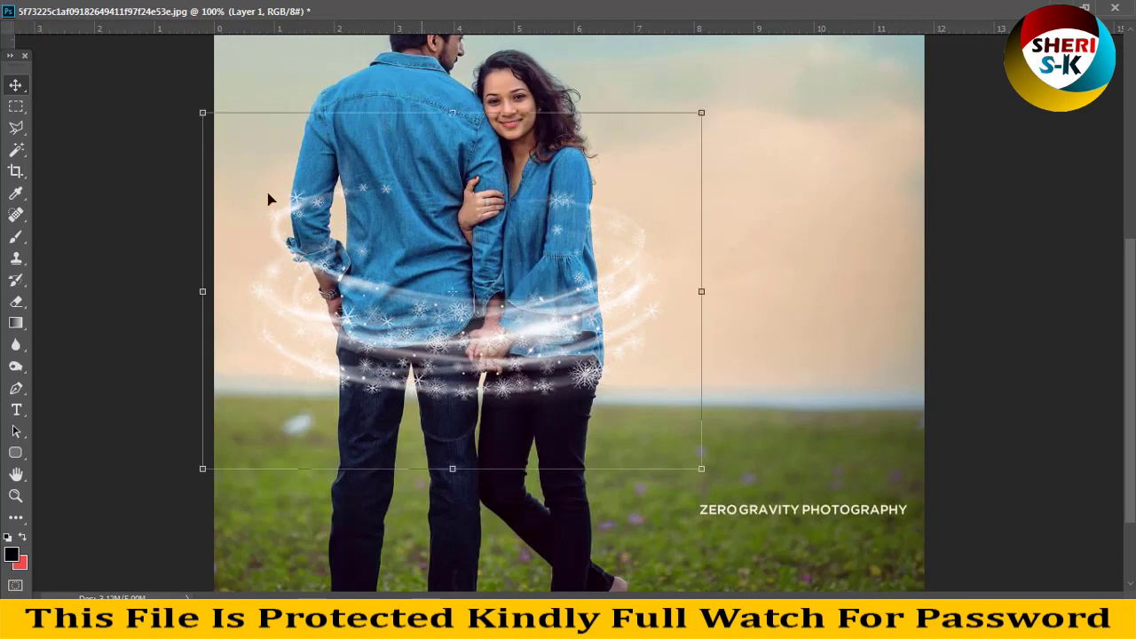
click(16, 302)
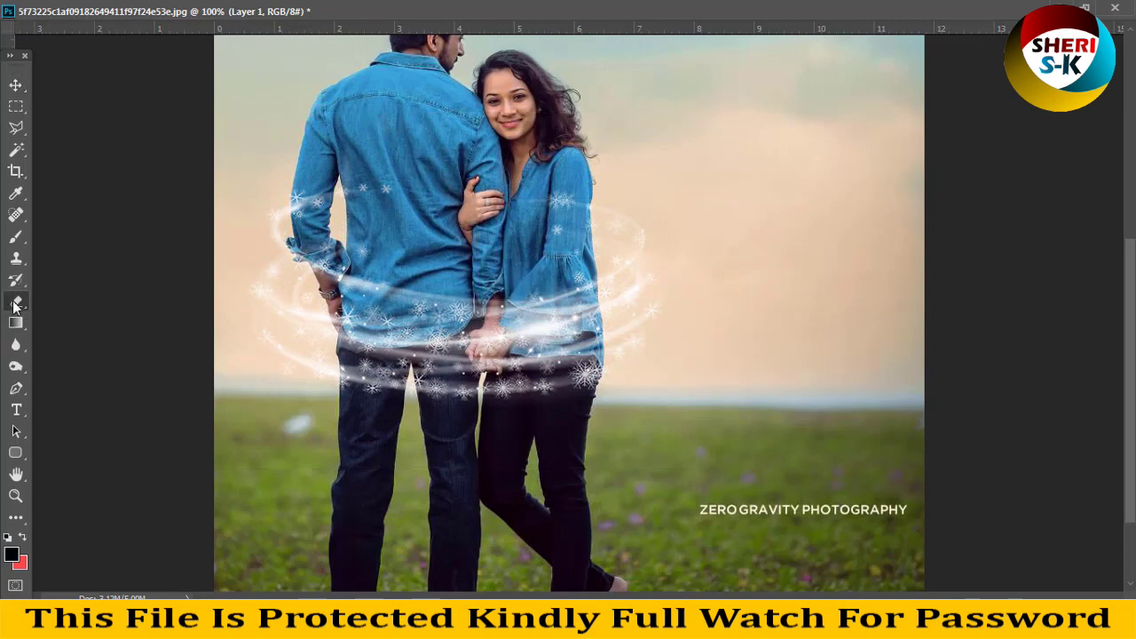
Restore the document window and set the Eraser hardness to 21%
click(1087, 9)
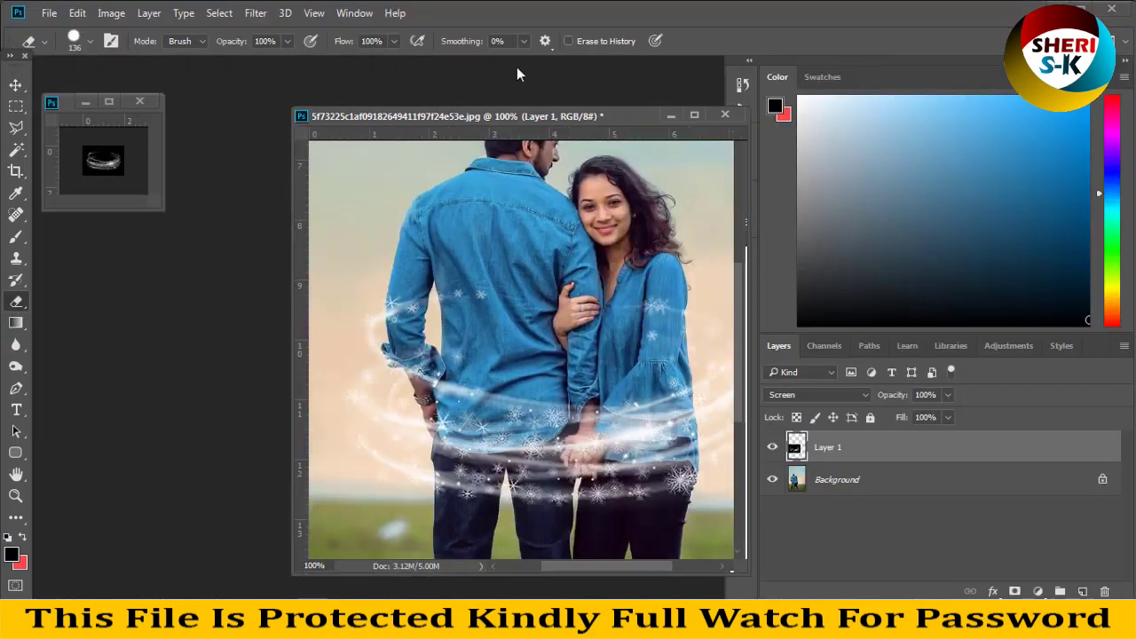
click(78, 45)
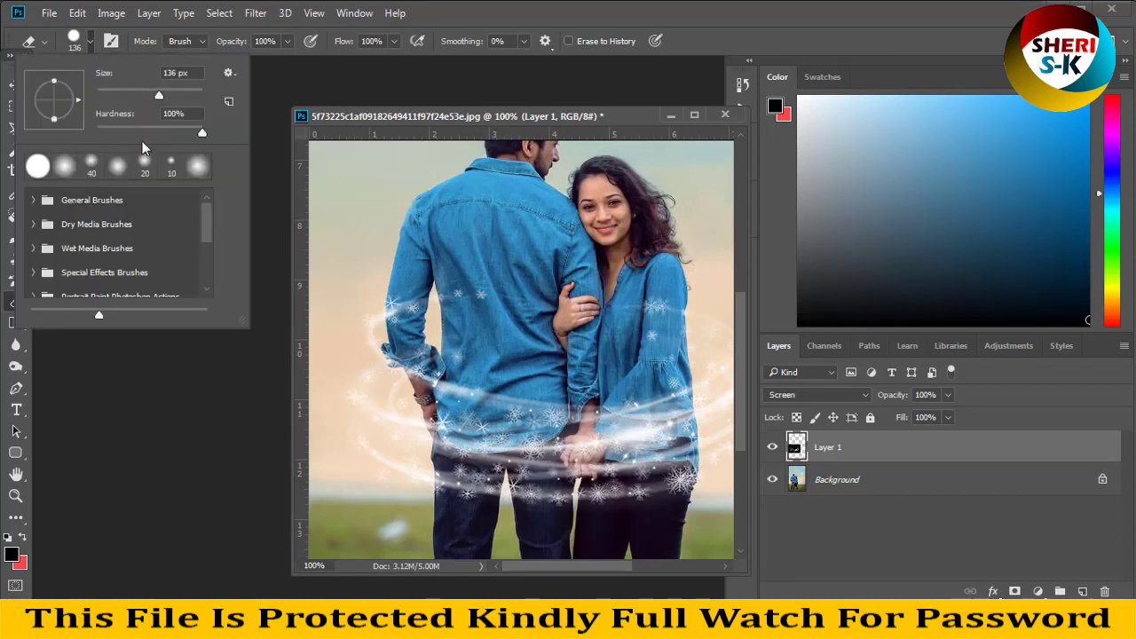
drag(123, 126, 119, 126)
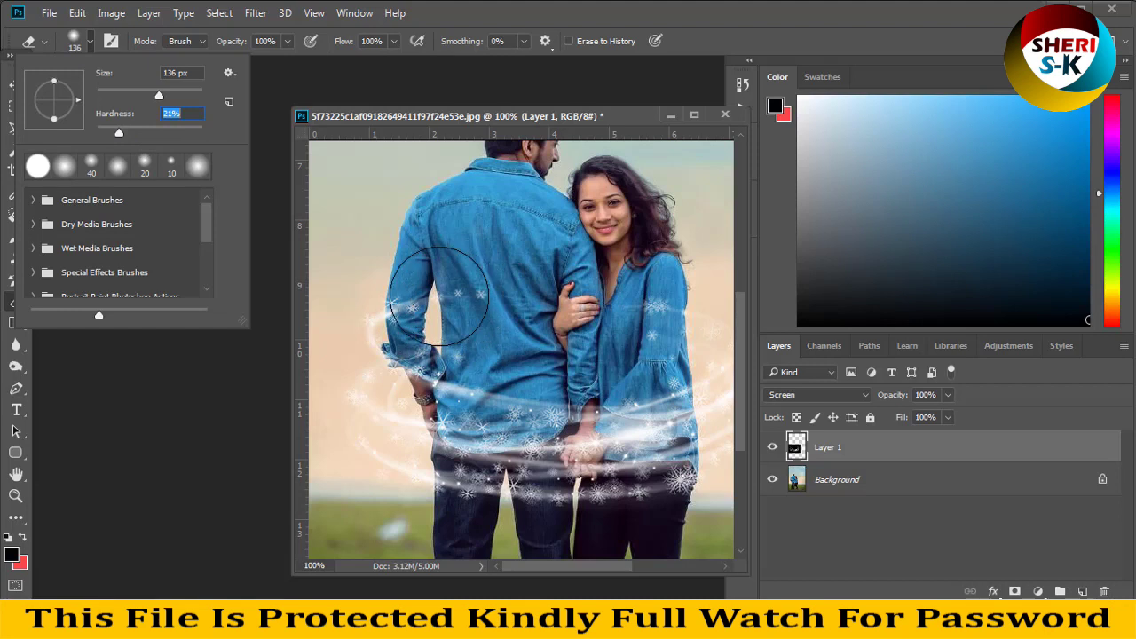
key(Return)
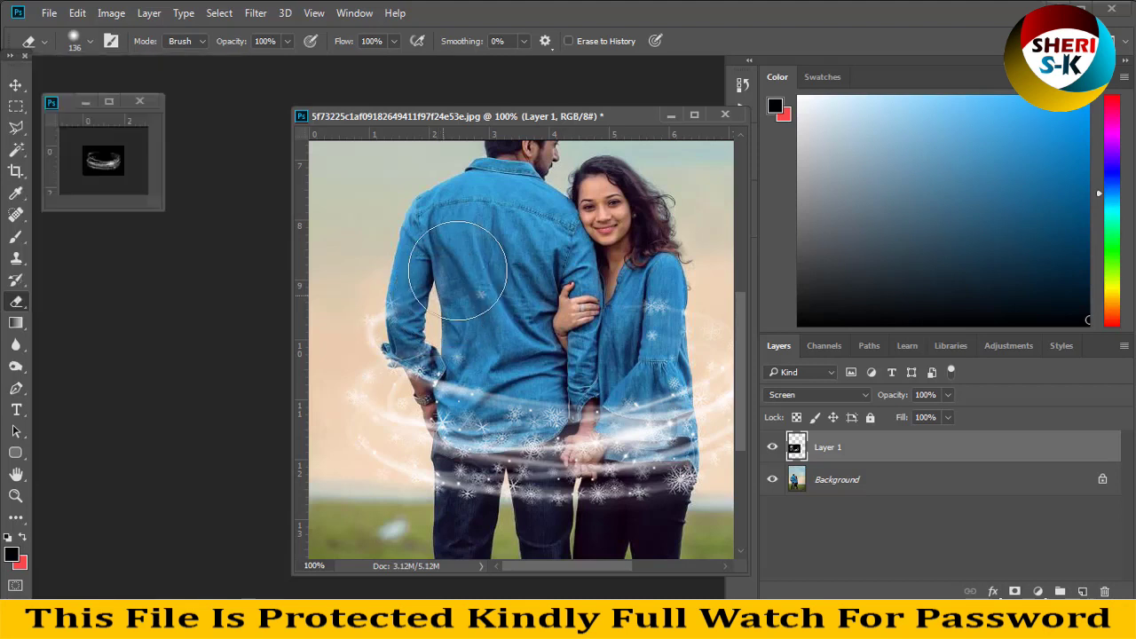
Erase sparkles over the man's arm and the woman's sleeve, then shrink the brush to 90 px
drag(438, 305, 431, 299)
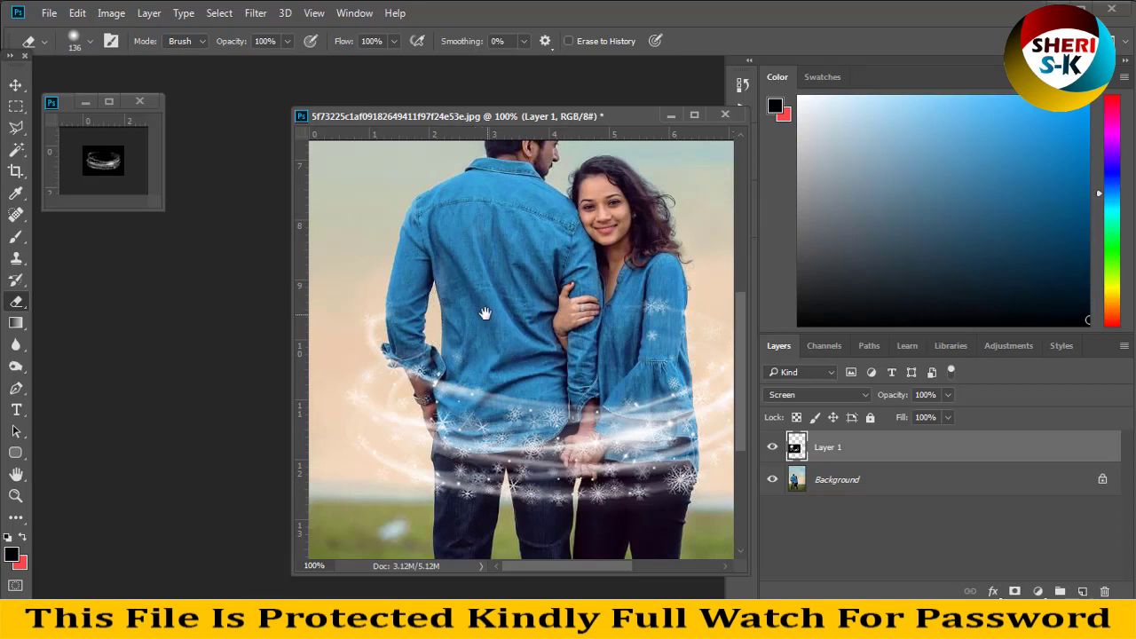
drag(497, 315, 384, 285)
drag(509, 274, 528, 290)
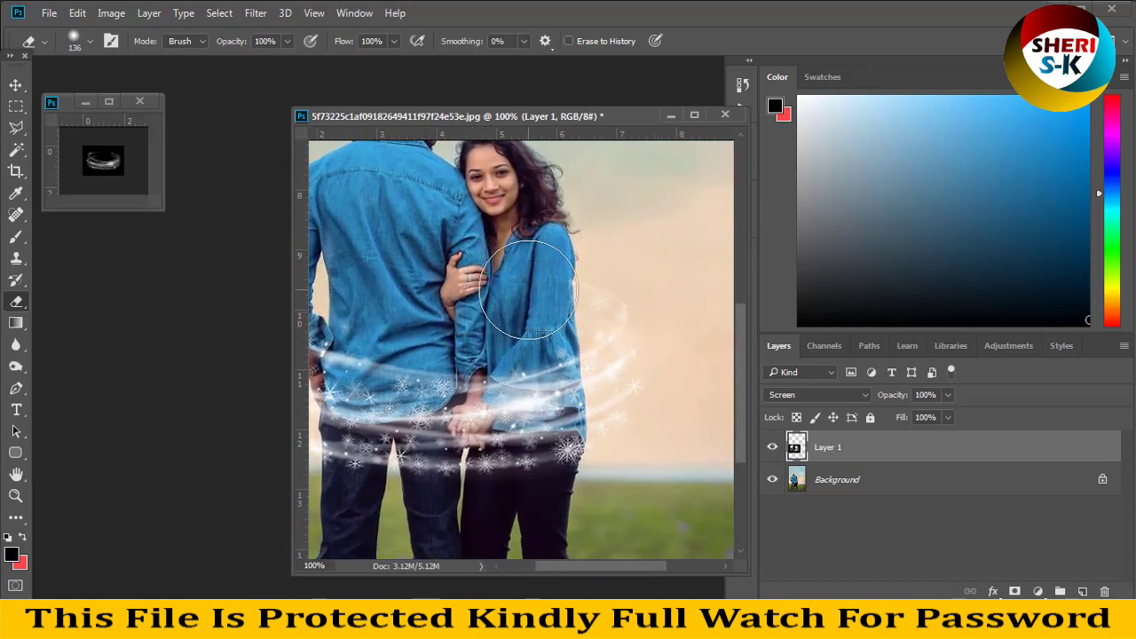
key(bracketleft)
key(bracketleft)
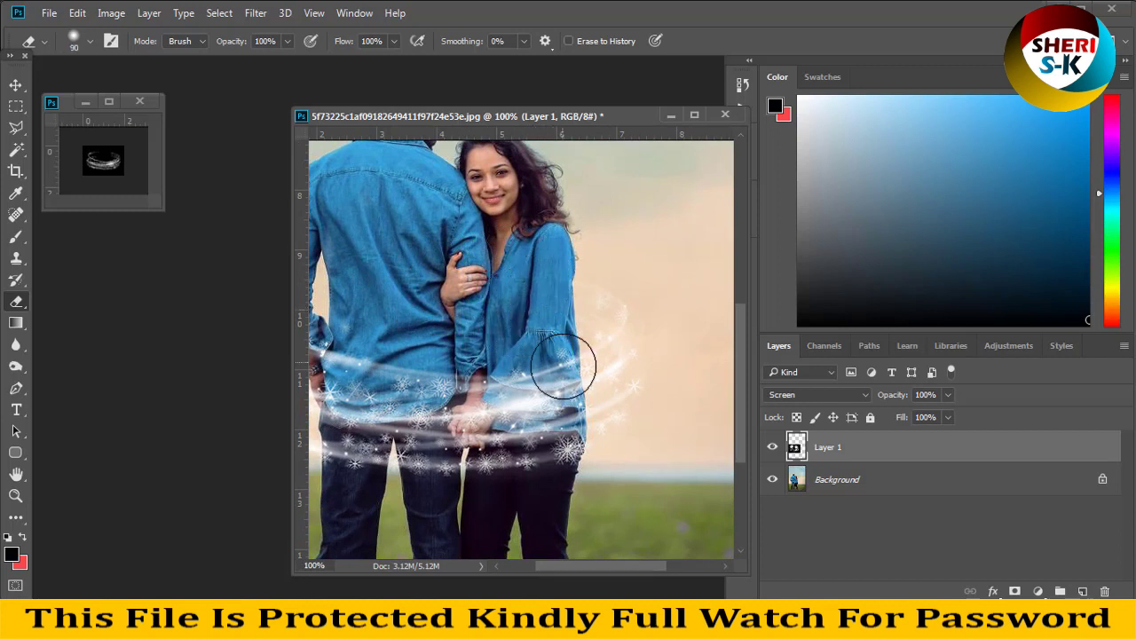
click(16, 85)
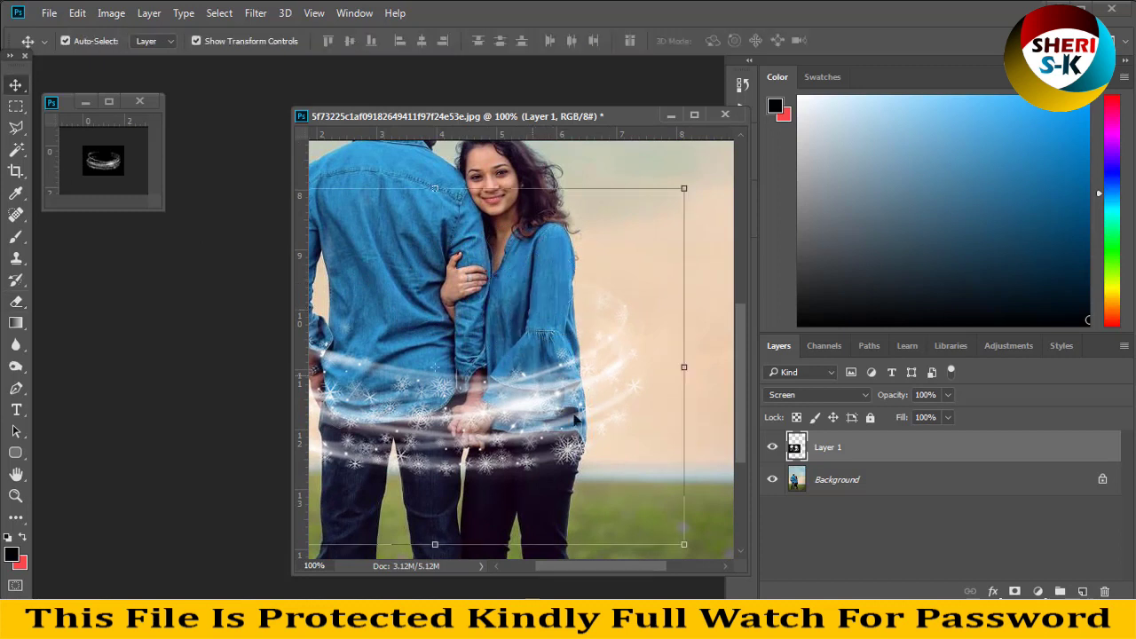
Squeeze the sparkle swirl inward from its right and left edges and shift it slightly left
drag(688, 371, 649, 368)
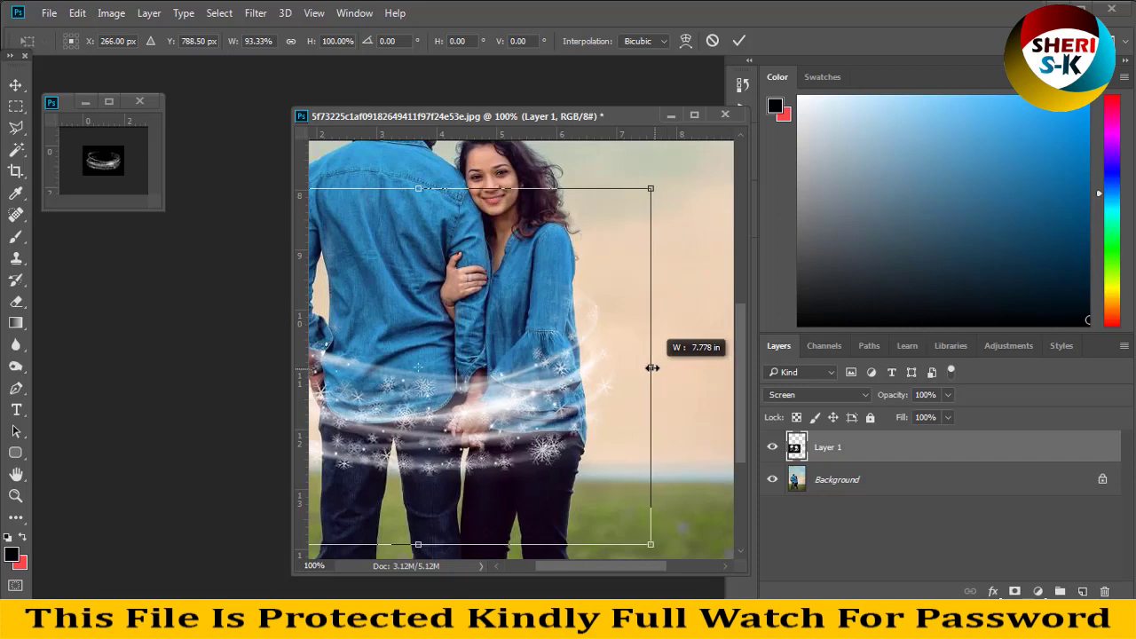
key(Return)
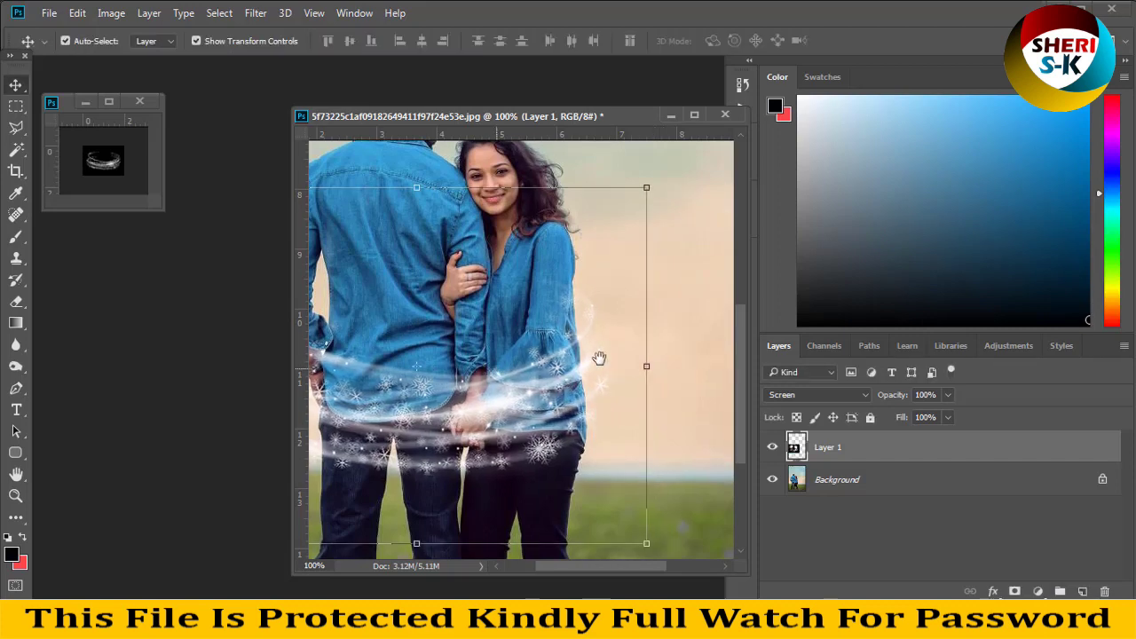
drag(420, 365, 538, 354)
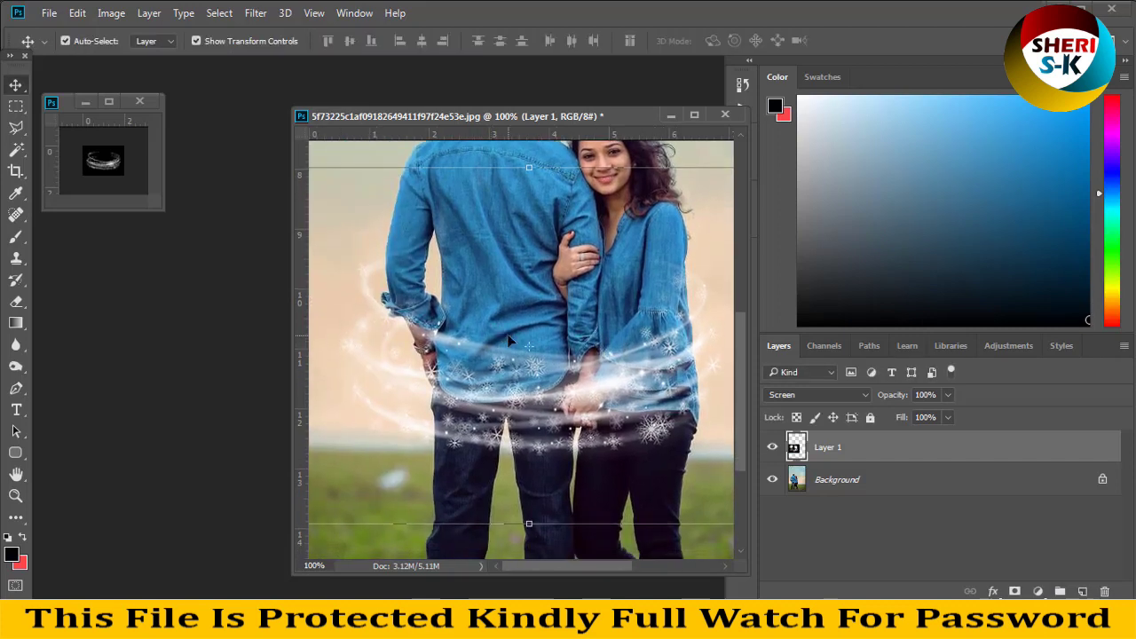
key(ctrl+minus)
key(ctrl+minus)
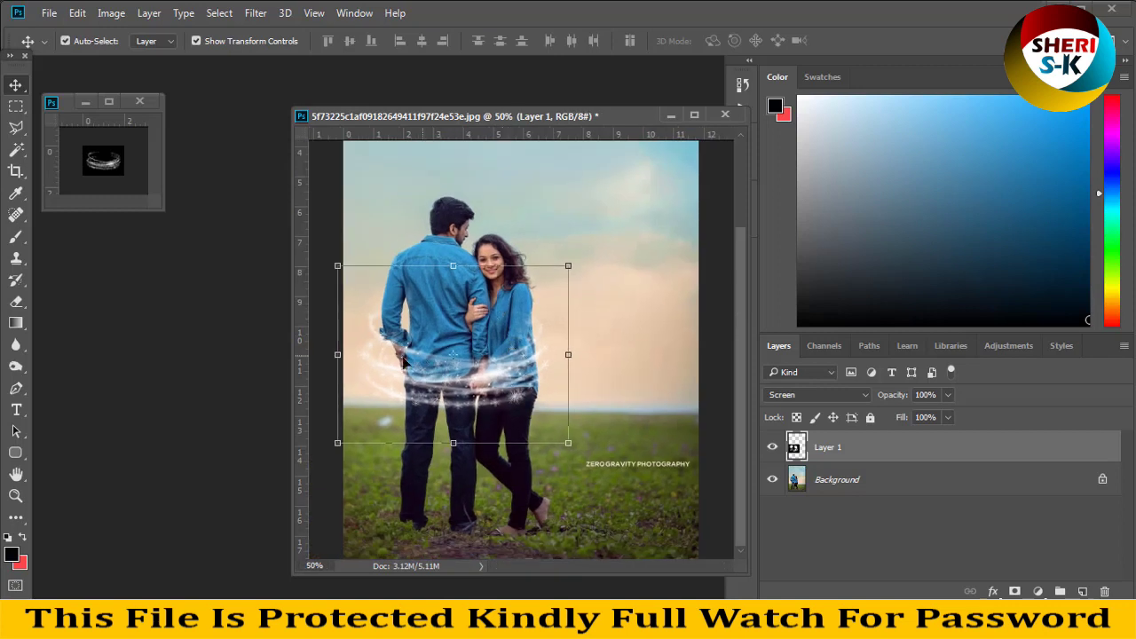
drag(347, 354, 369, 349)
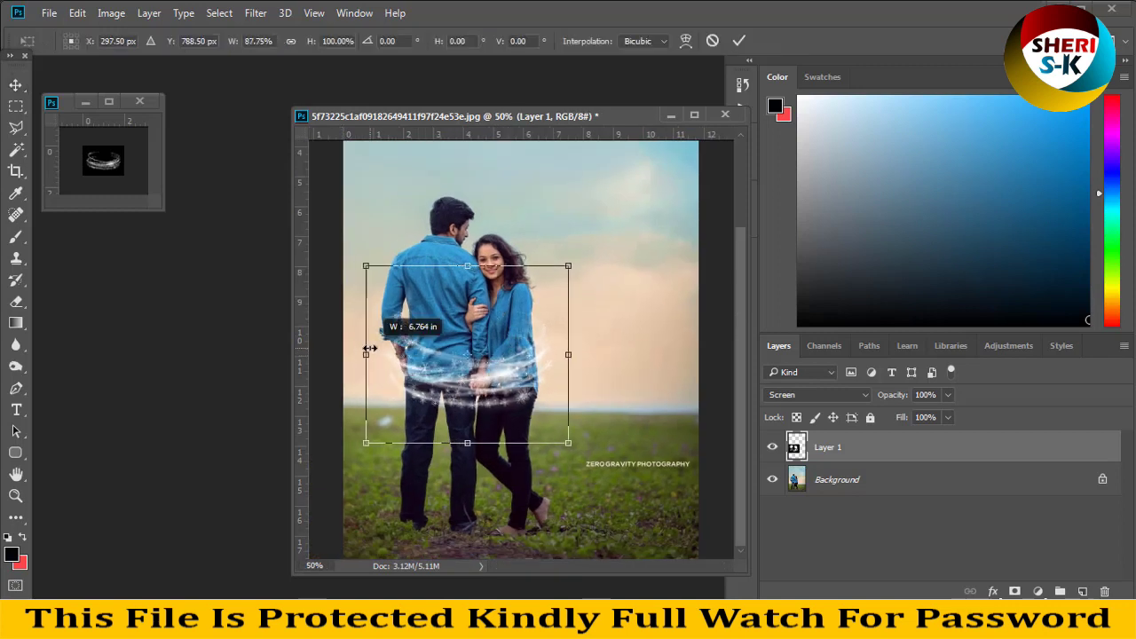
key(Return)
key(Left)
key(Left)
key(Left)
key(Left)
key(ctrl+plus)
key(ctrl+plus)
key(ctrl+plus)
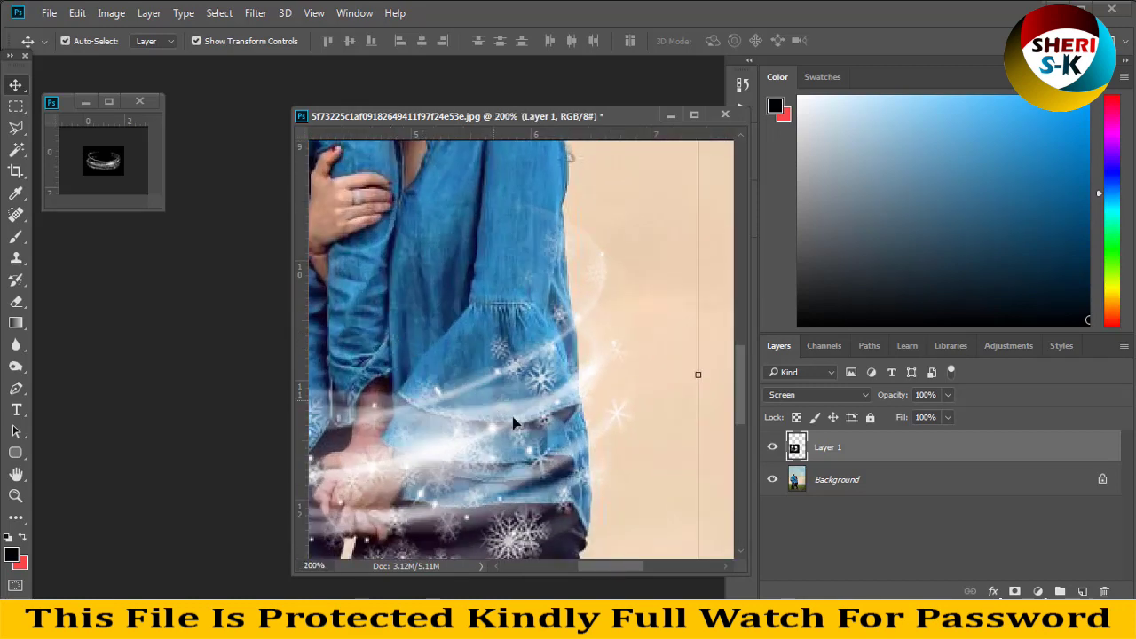
drag(695, 376, 659, 366)
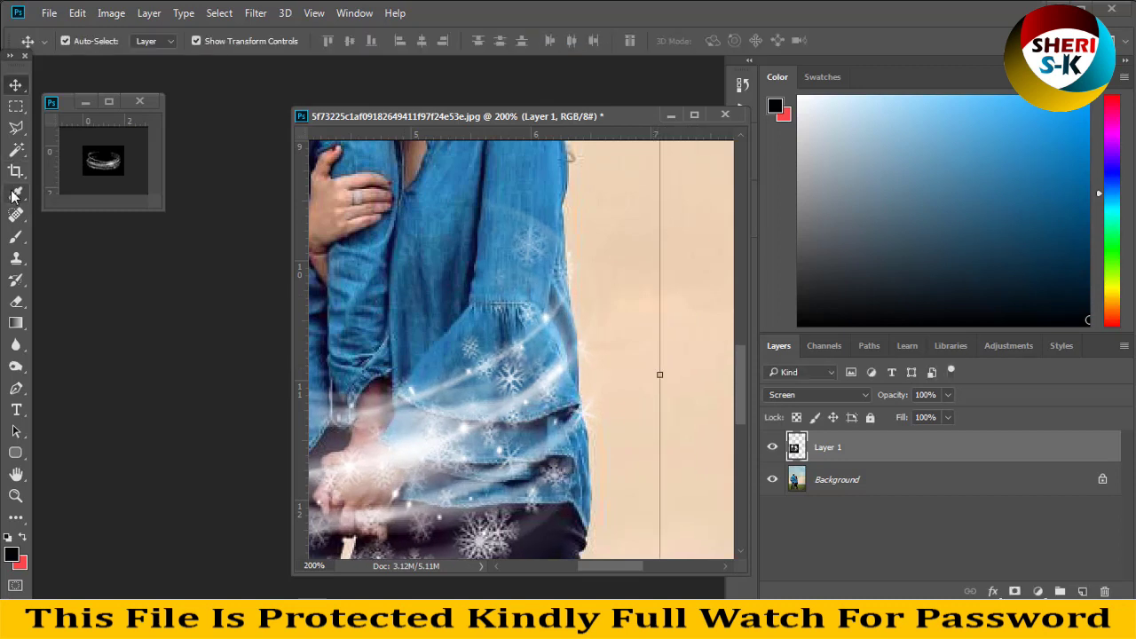
Erase stray sparkles near the woman's sleeve and on the man's rolled sleeve and jeans
click(17, 279)
click(16, 301)
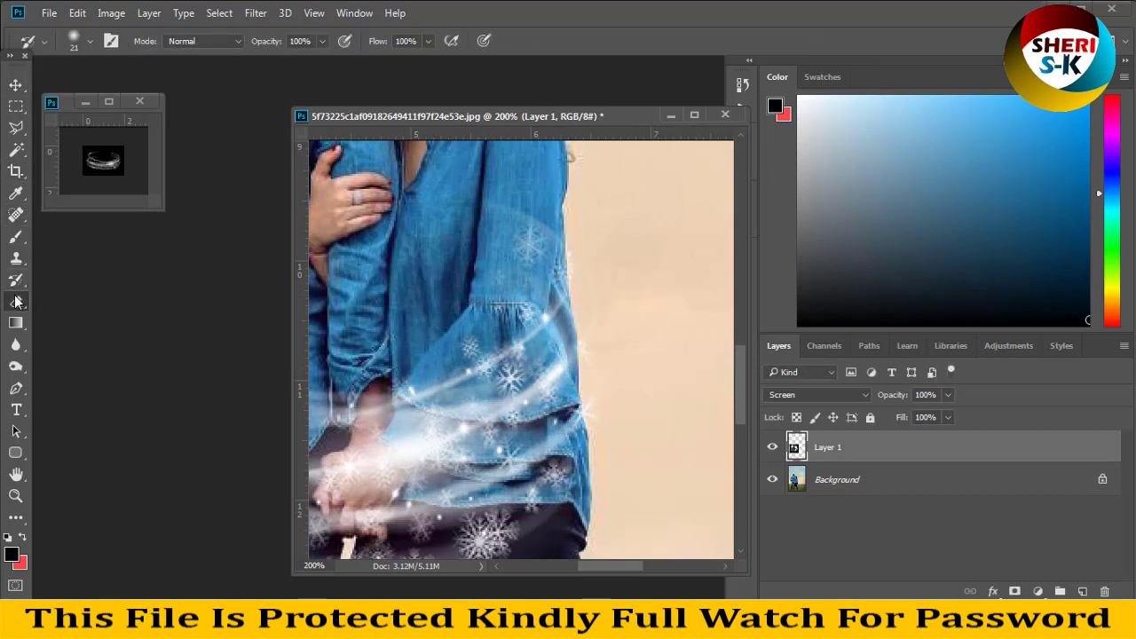
mouse_move(485, 232)
mouse_down()
mouse_move(439, 266)
mouse_move(452, 254)
mouse_move(500, 253)
mouse_up()
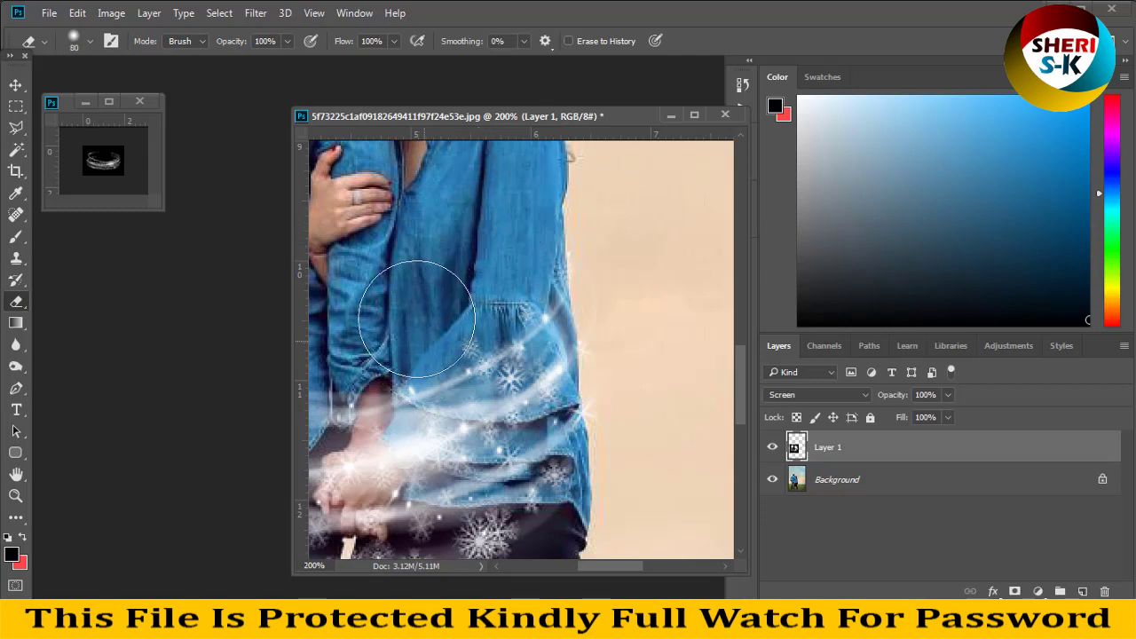
mouse_move(372, 347)
mouse_down()
mouse_move(446, 323)
mouse_move(494, 399)
mouse_up()
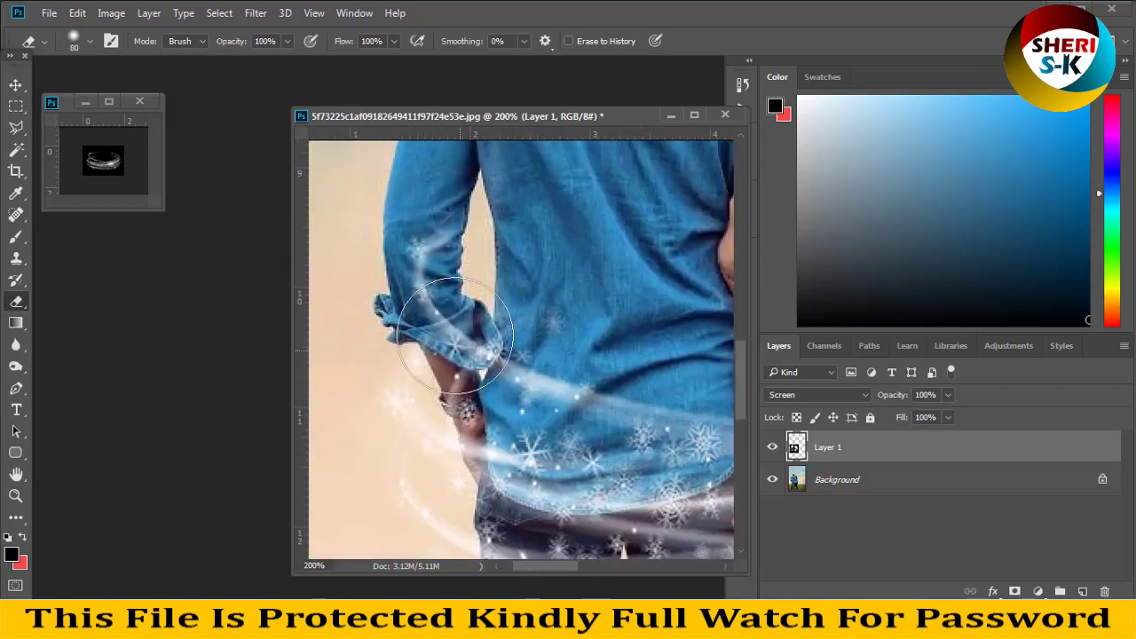
mouse_move(457, 261)
mouse_down()
mouse_move(444, 302)
mouse_move(453, 333)
mouse_move(545, 279)
mouse_up()
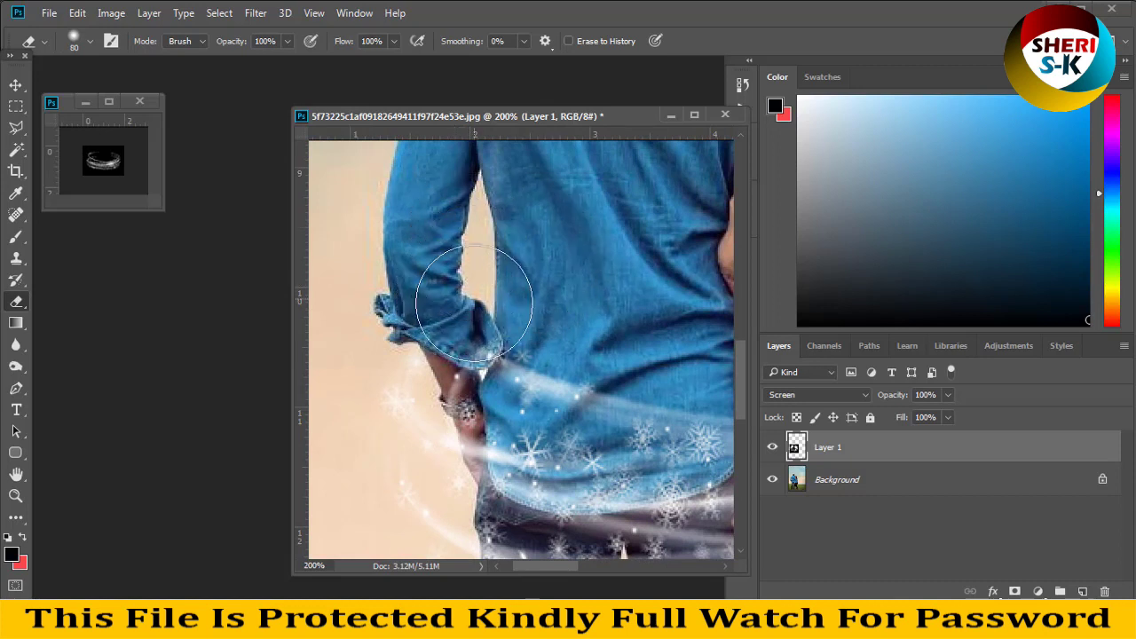
mouse_move(432, 337)
mouse_down()
mouse_move(470, 383)
mouse_move(446, 234)
mouse_up()
mouse_move(436, 414)
mouse_down()
mouse_move(401, 254)
mouse_move(446, 366)
mouse_move(423, 355)
mouse_move(414, 279)
mouse_move(406, 287)
mouse_up()
scroll(409, 342, down, 2)
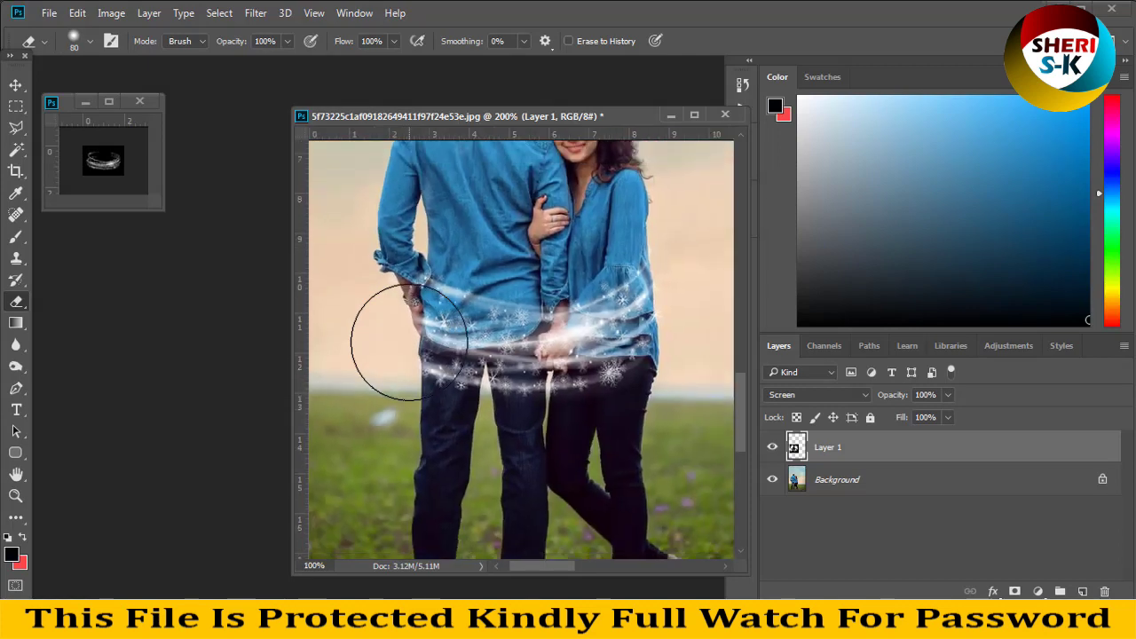
scroll(409, 342, down, 1)
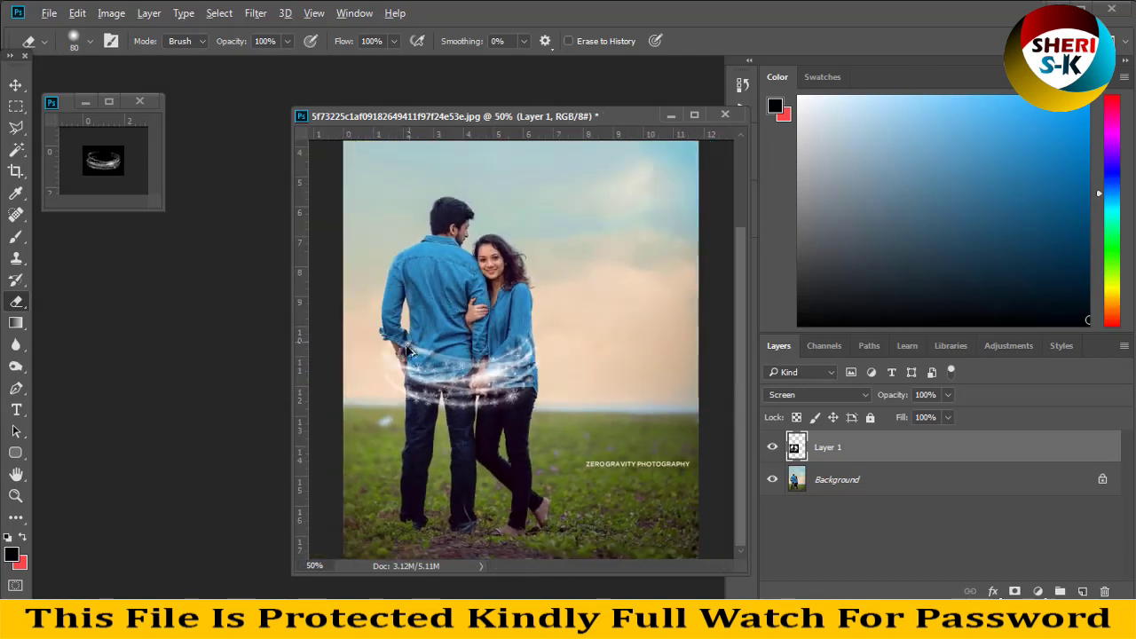
key(z)
click(17, 87)
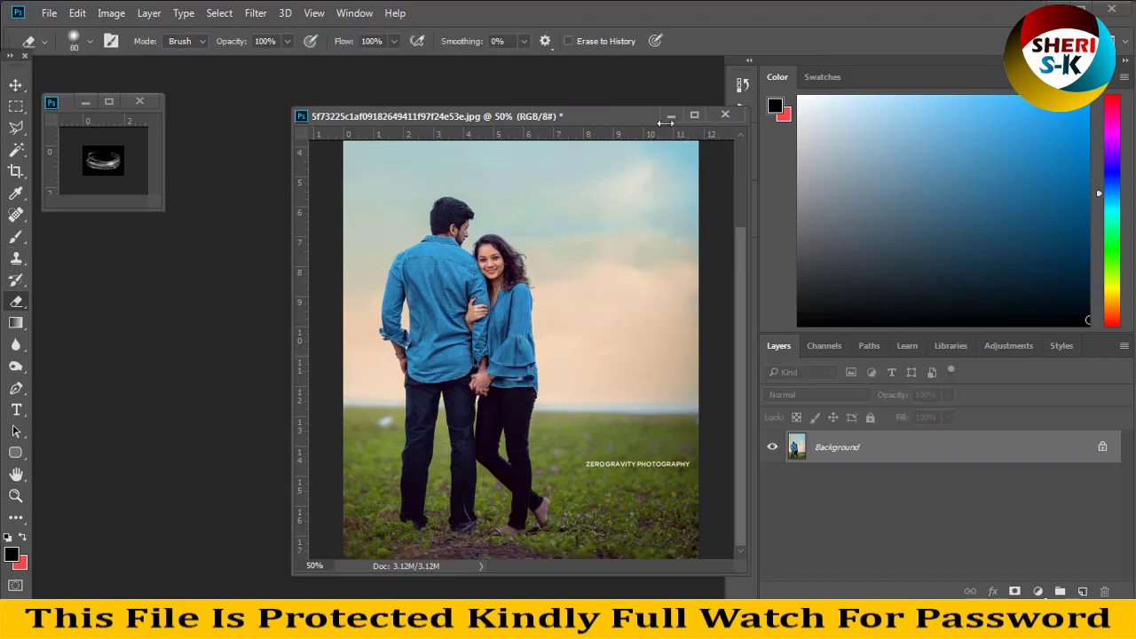
Close the couple photo without saving and open images.jpg in a floating window
click(725, 115)
click(548, 261)
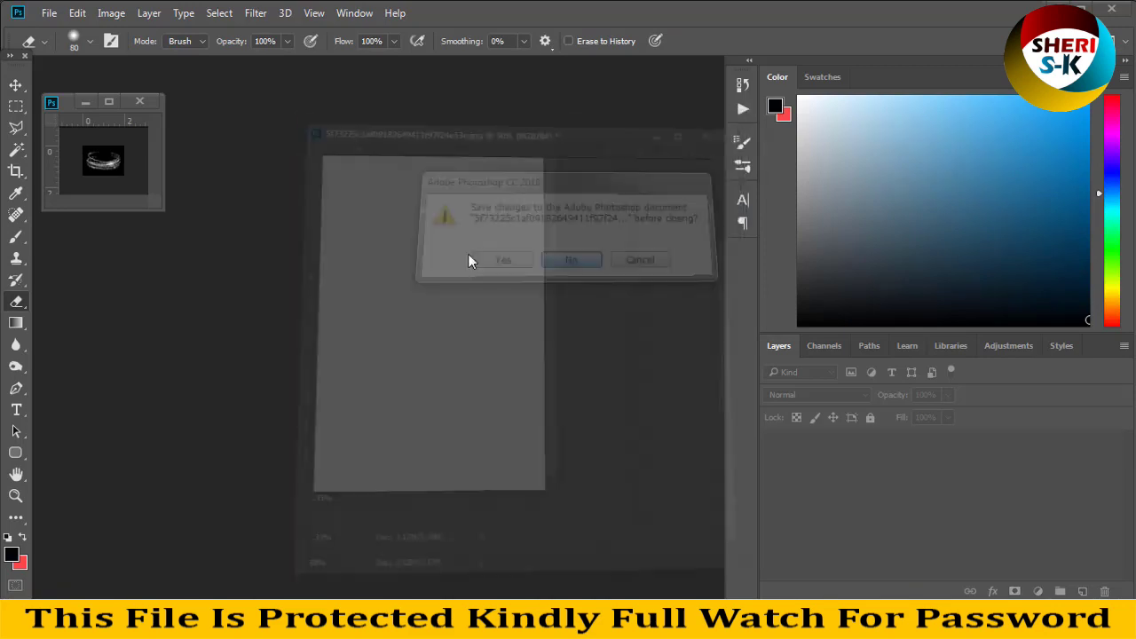
double_click(449, 253)
double_click(392, 251)
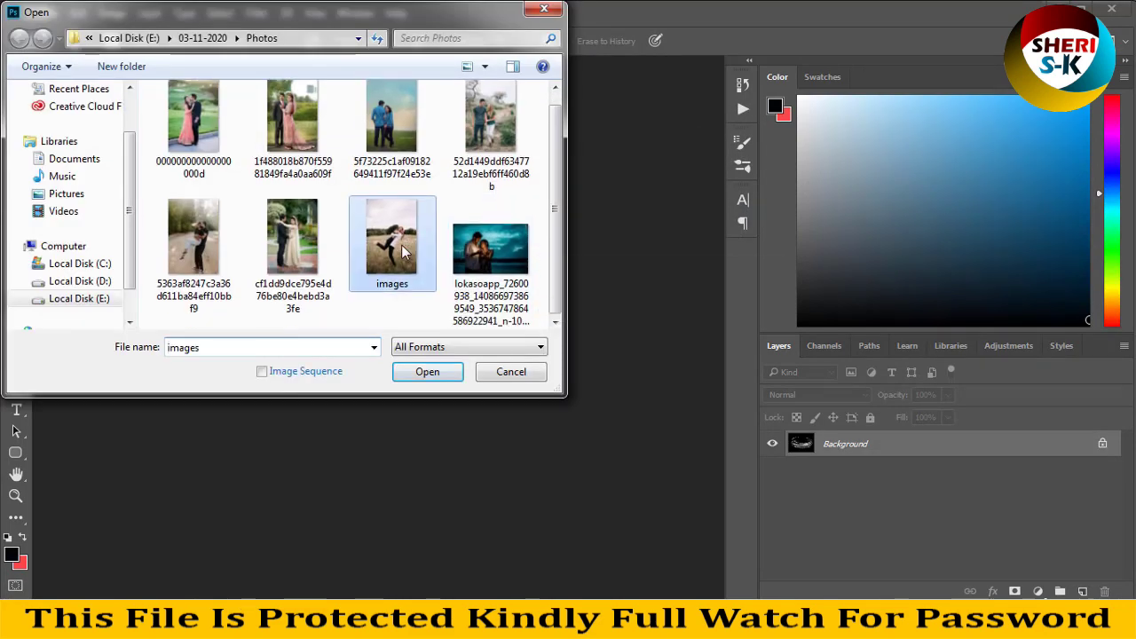
drag(271, 125, 453, 151)
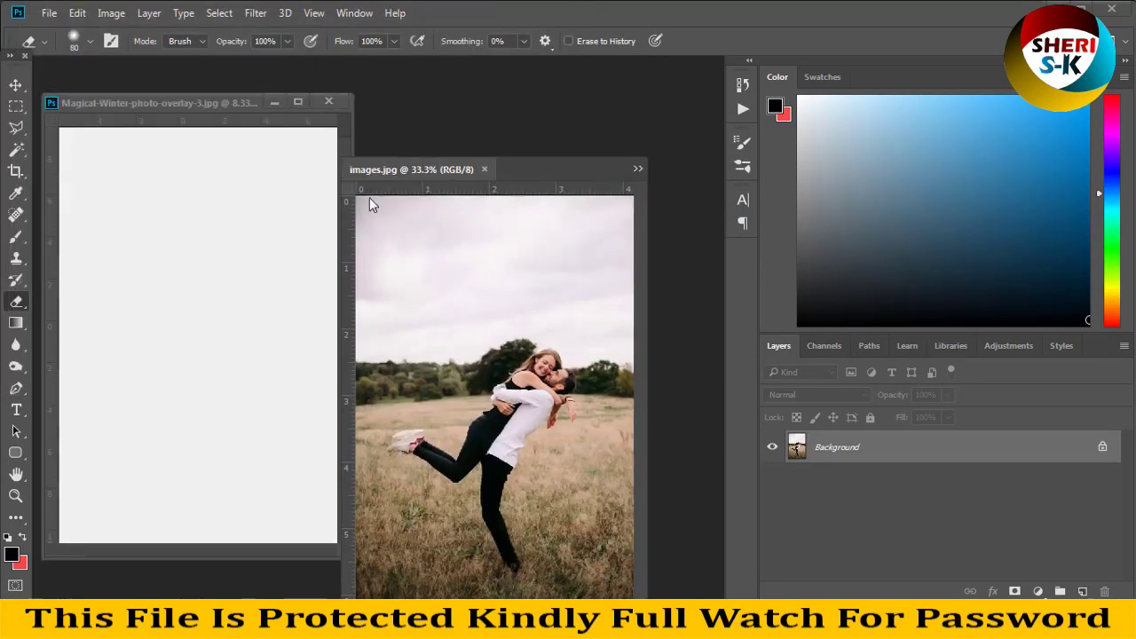
click(16, 84)
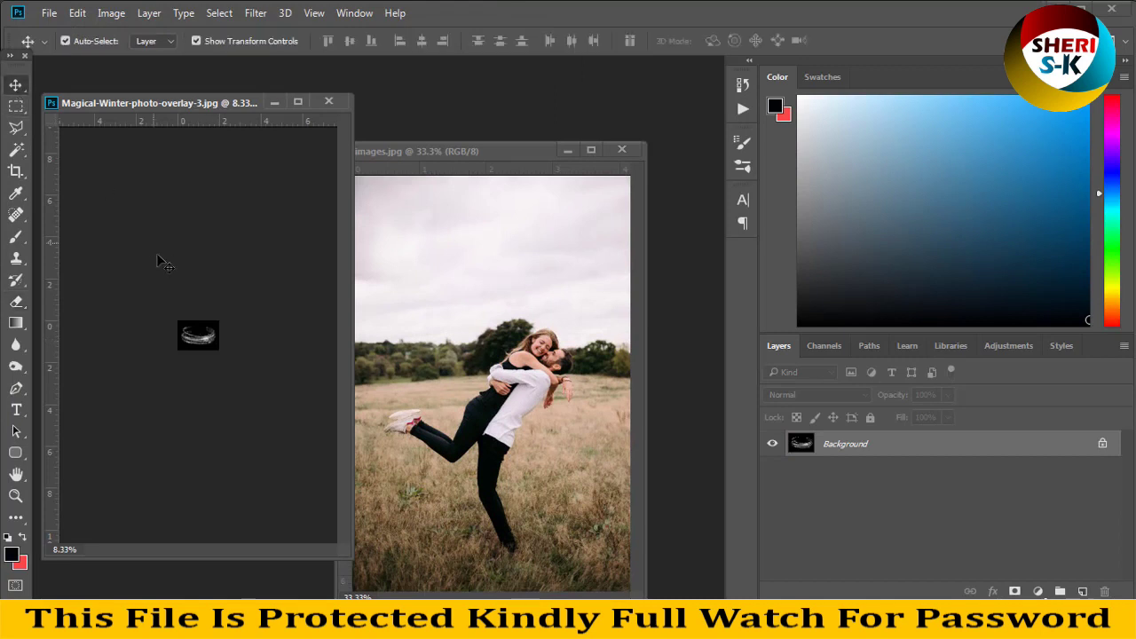
Drag the ring overlay into images.jpg and rotate it about 30° over the couple
drag(189, 332, 543, 424)
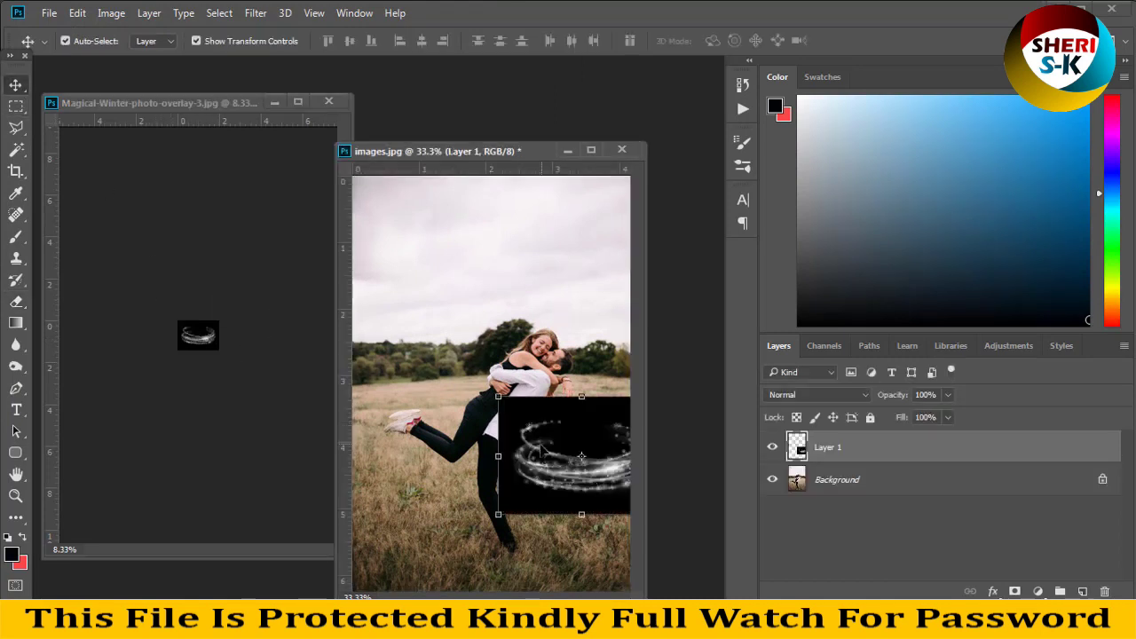
drag(528, 427, 445, 355)
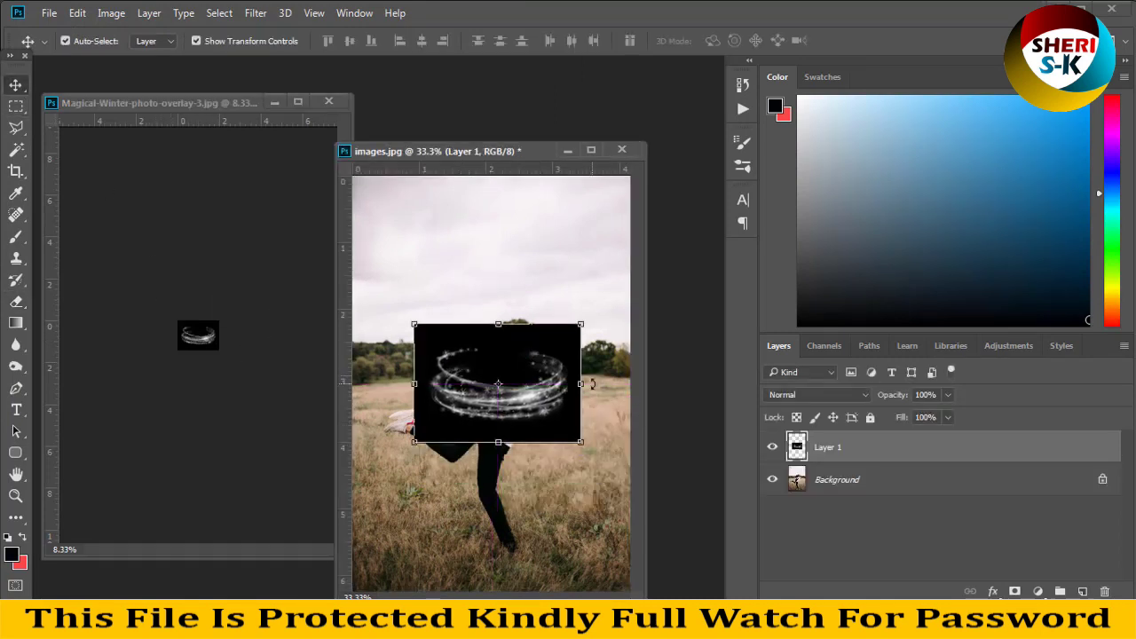
drag(593, 383, 575, 440)
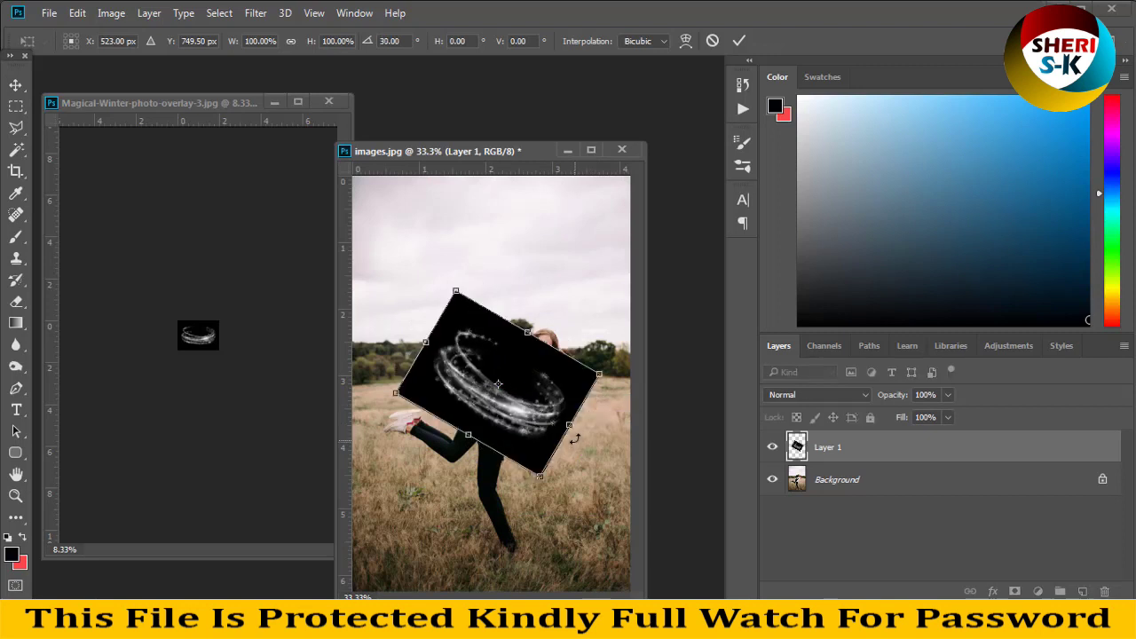
key(Return)
drag(551, 396, 544, 429)
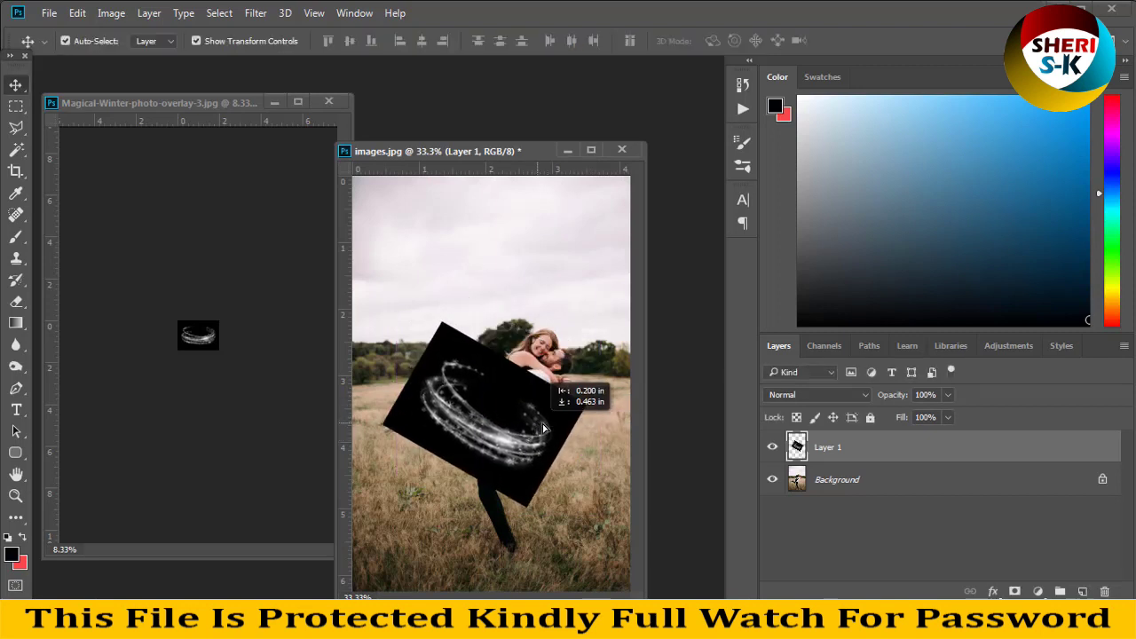
Blend the ring overlay in Screen mode and scale it down to about 92%
click(819, 395)
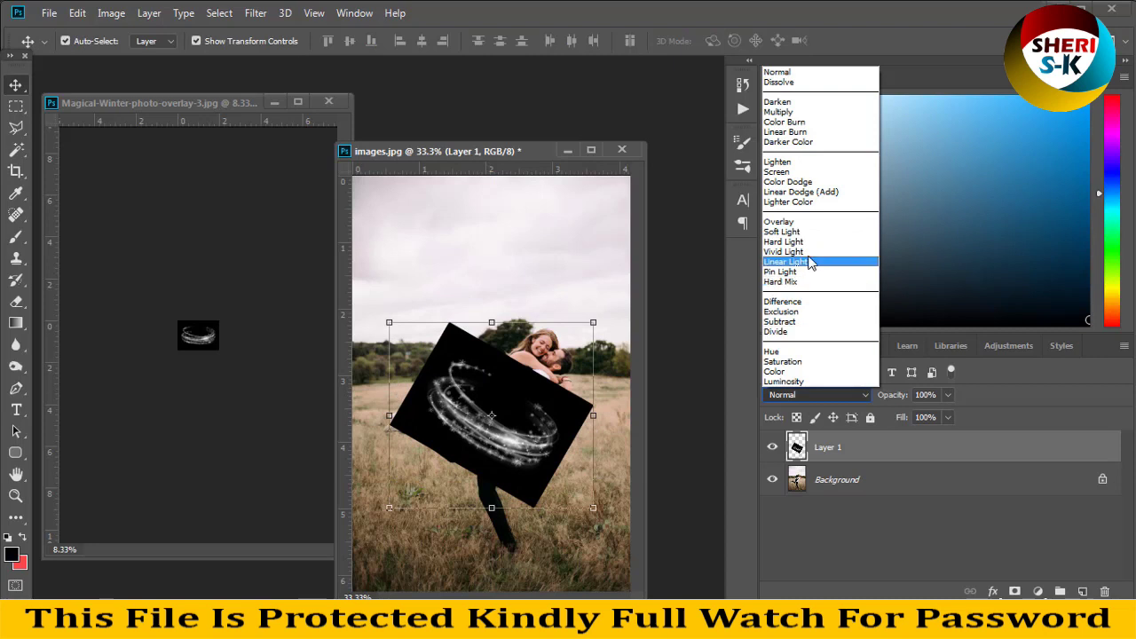
click(789, 171)
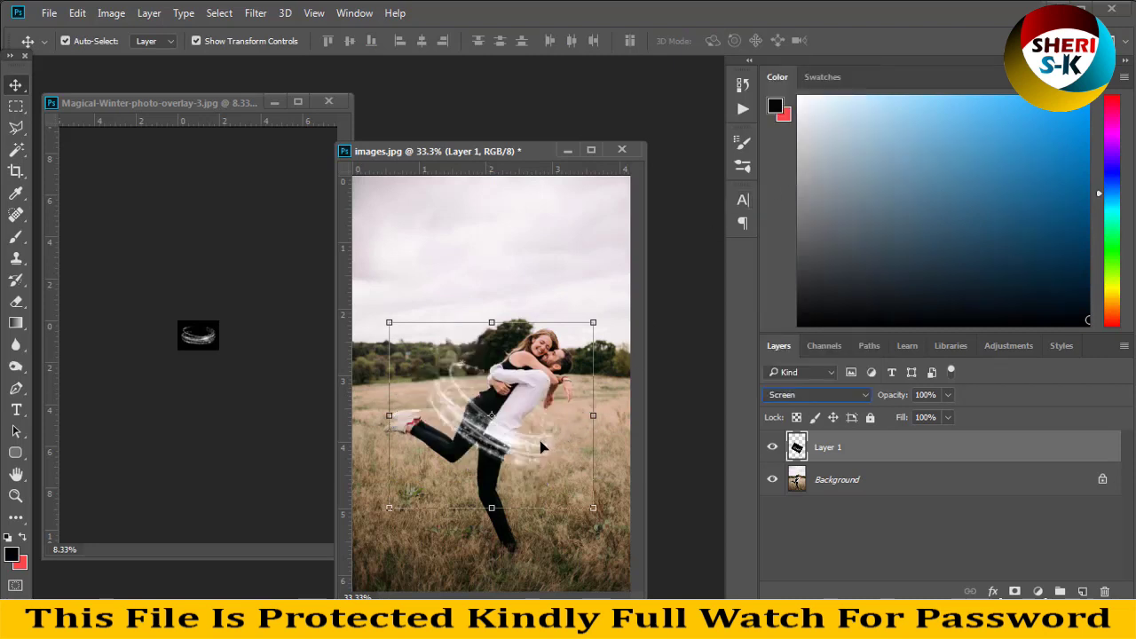
drag(542, 438, 536, 441)
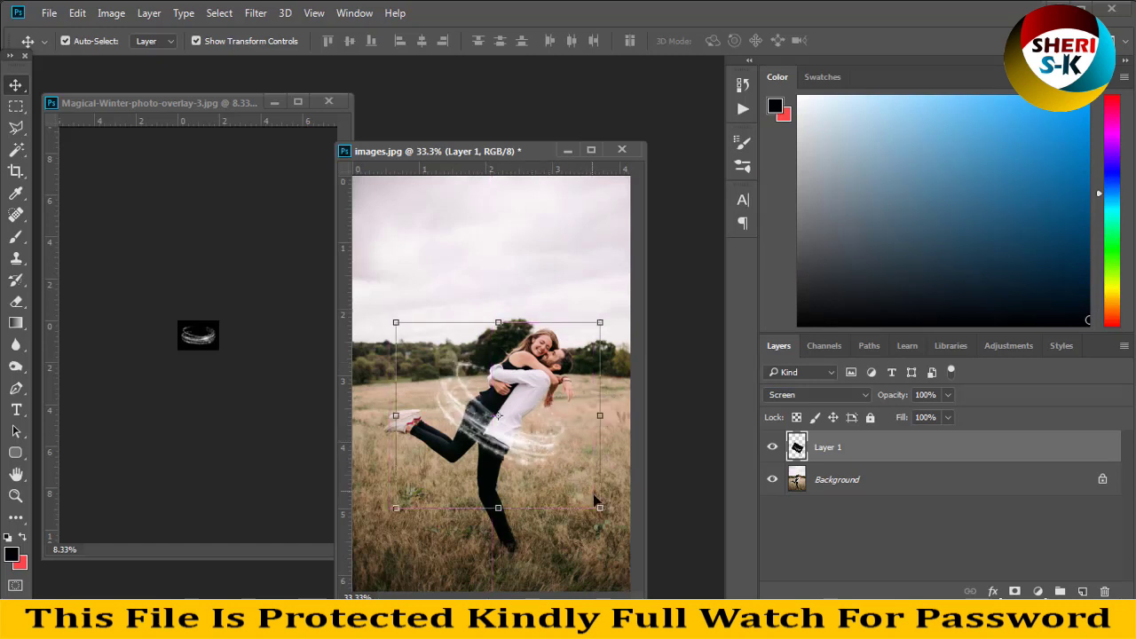
drag(596, 506, 583, 491)
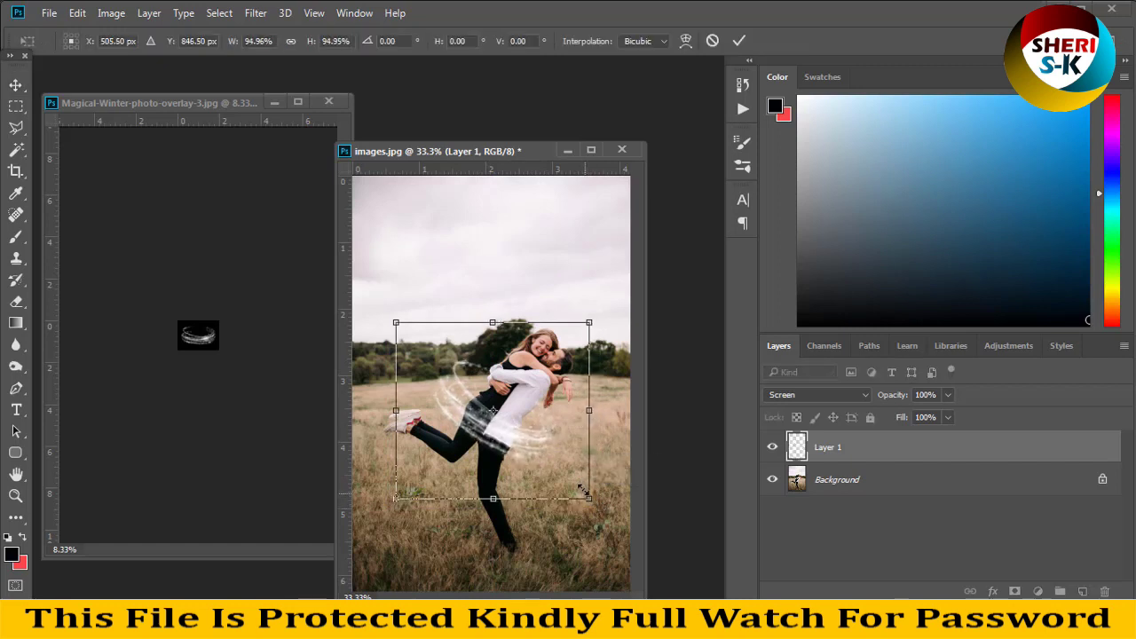
drag(394, 325, 400, 329)
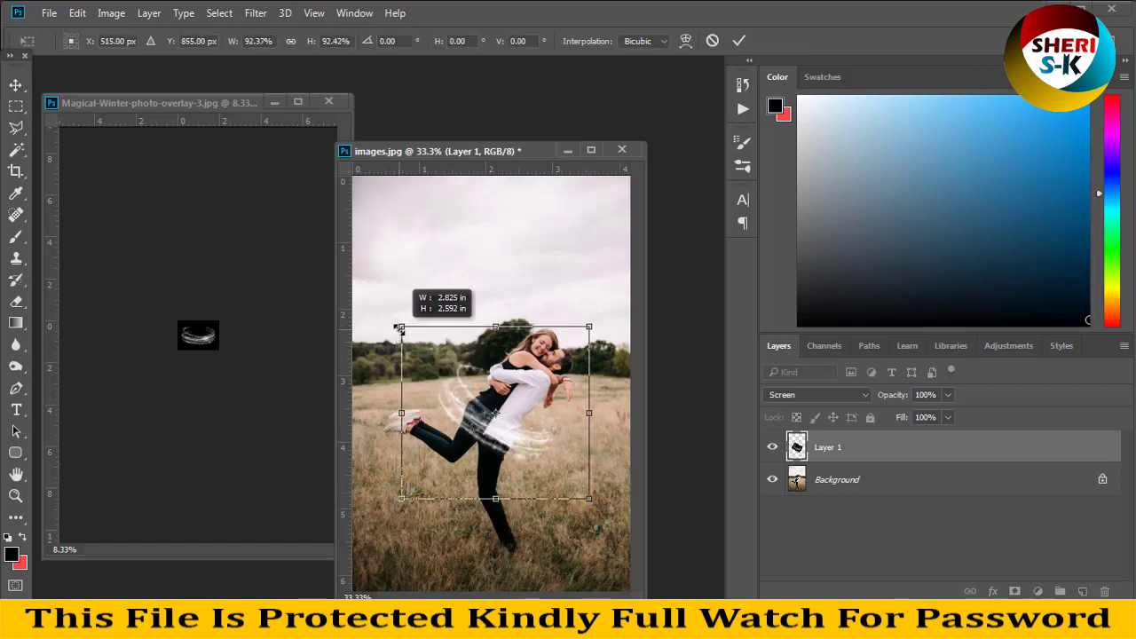
key(Return)
click(463, 274)
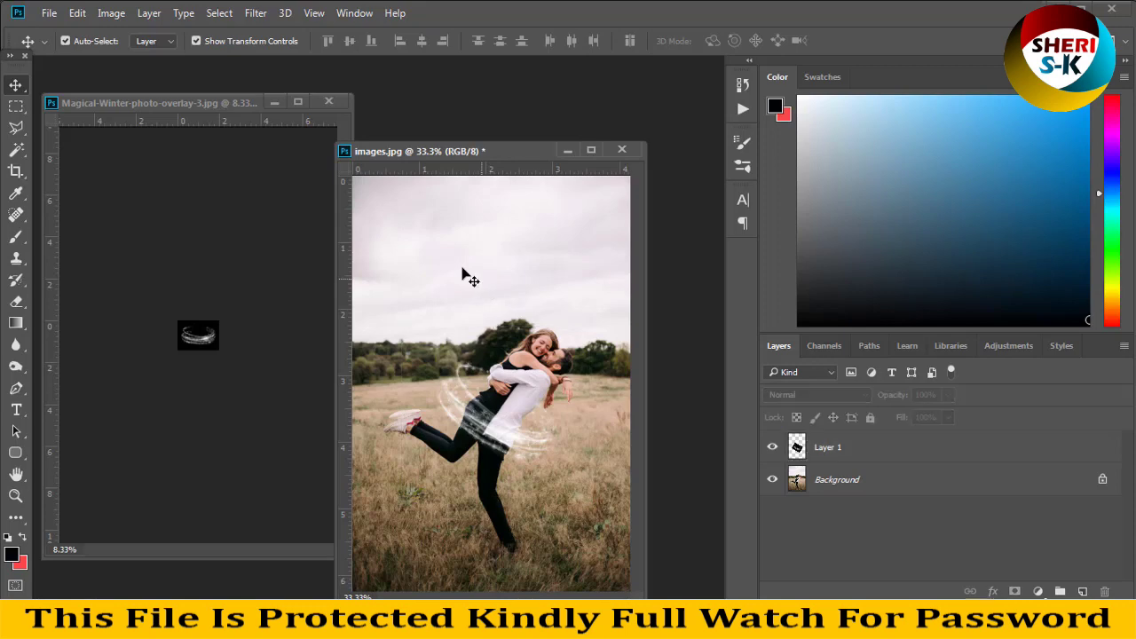
Close images.jpg and the overlay document without saving either
click(622, 150)
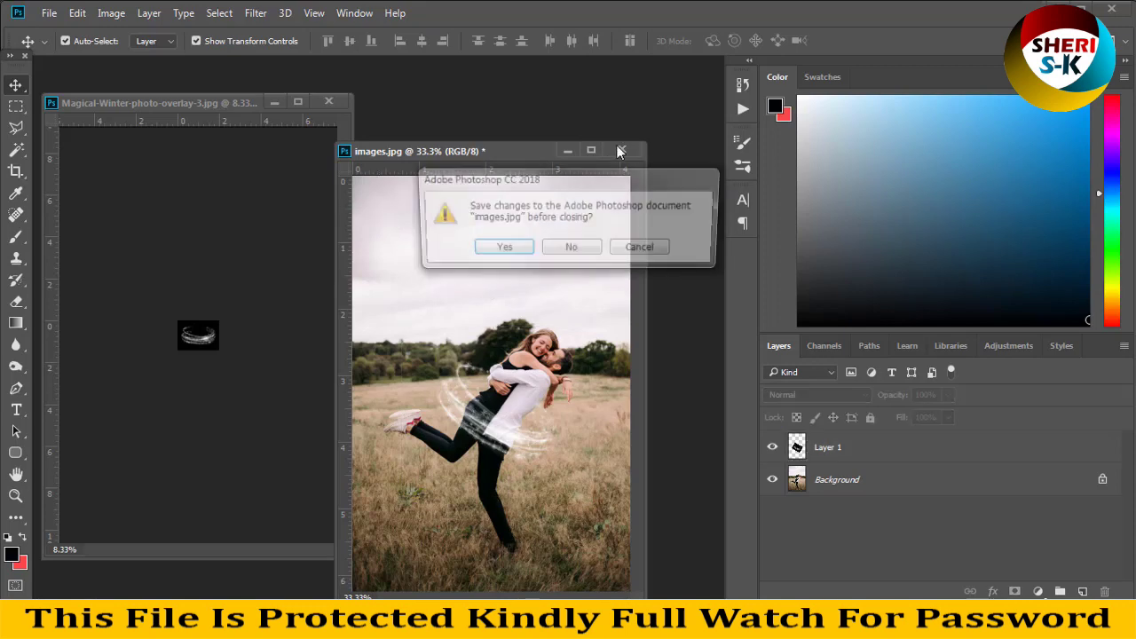
click(570, 249)
click(328, 101)
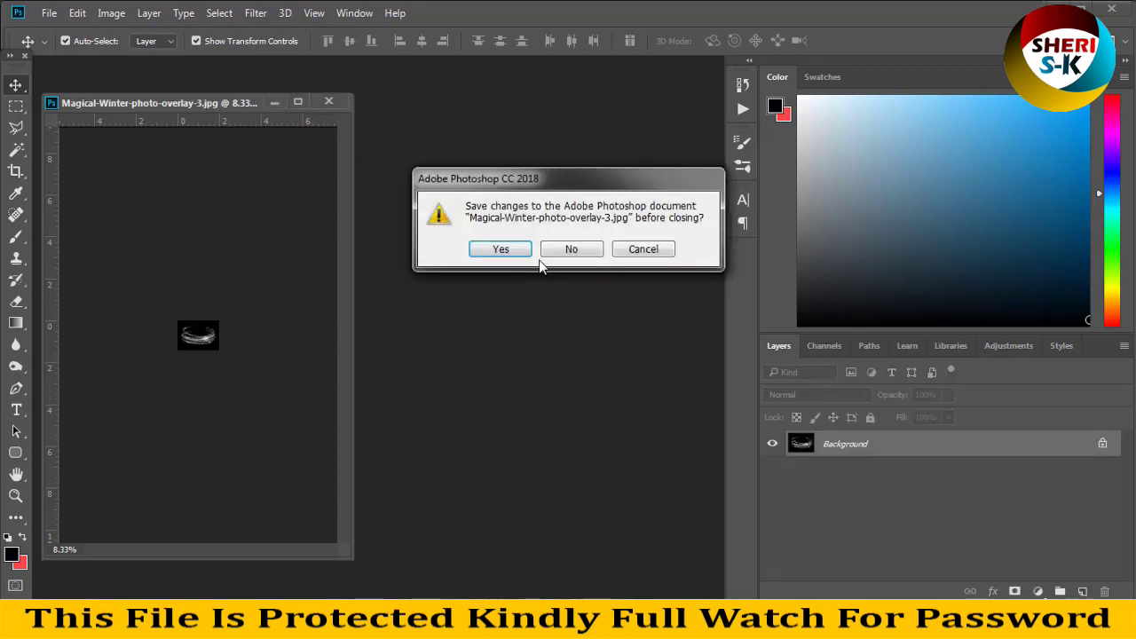
click(551, 250)
Preview Magical-Winter-photo-overlay-24 and drag it from Explorer into Photoshop
click(158, 613)
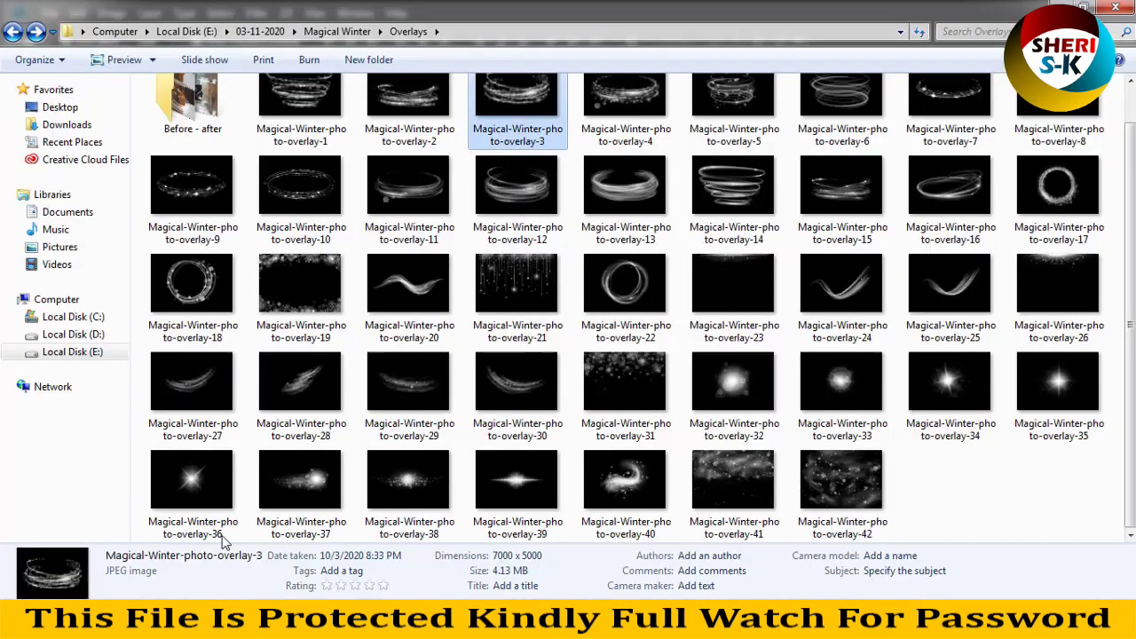
double_click(835, 293)
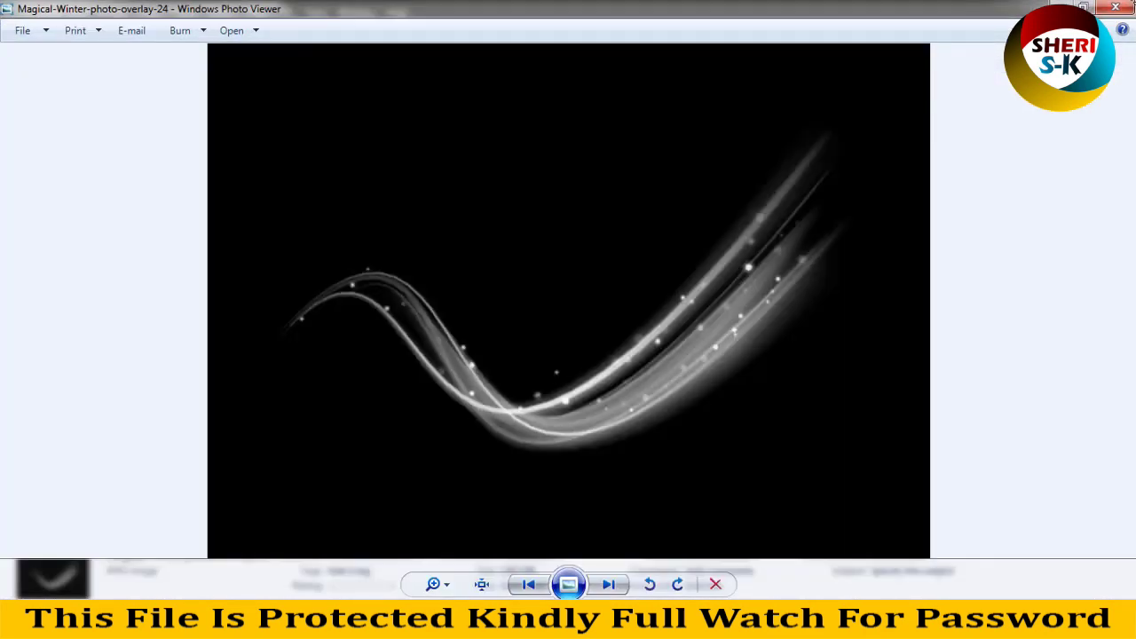
click(1128, 5)
mouse_move(837, 324)
mouse_down()
mouse_move(367, 579)
mouse_move(356, 331)
mouse_up()
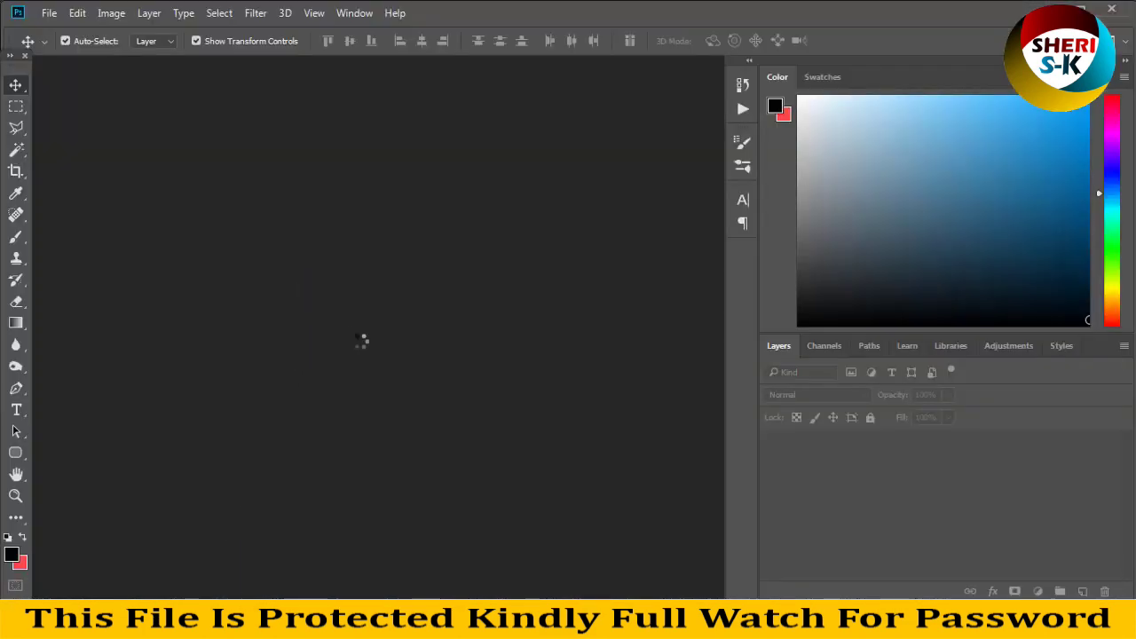
Open the first couple photo from the Photos folder and float it and the light-streak overlay in separate windows
click(48, 13)
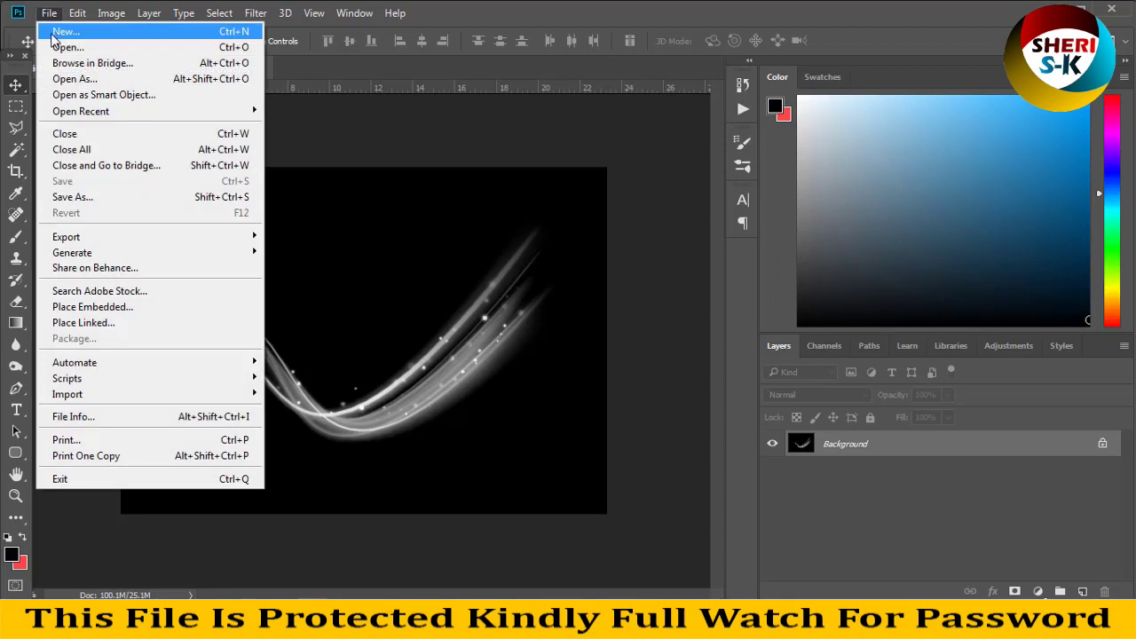
click(55, 47)
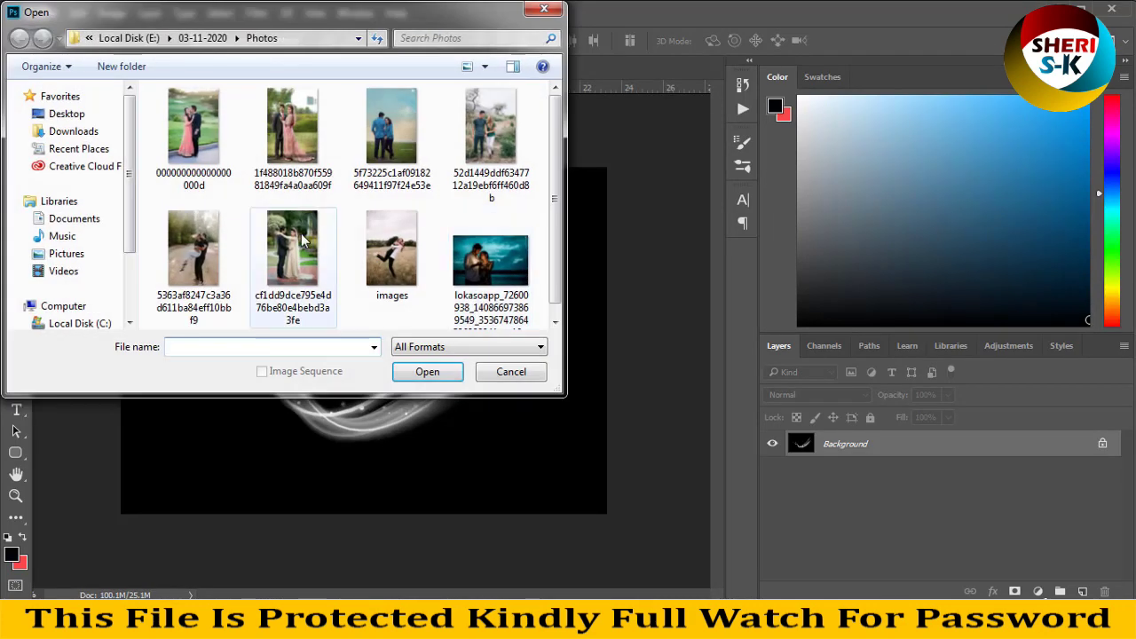
click(187, 134)
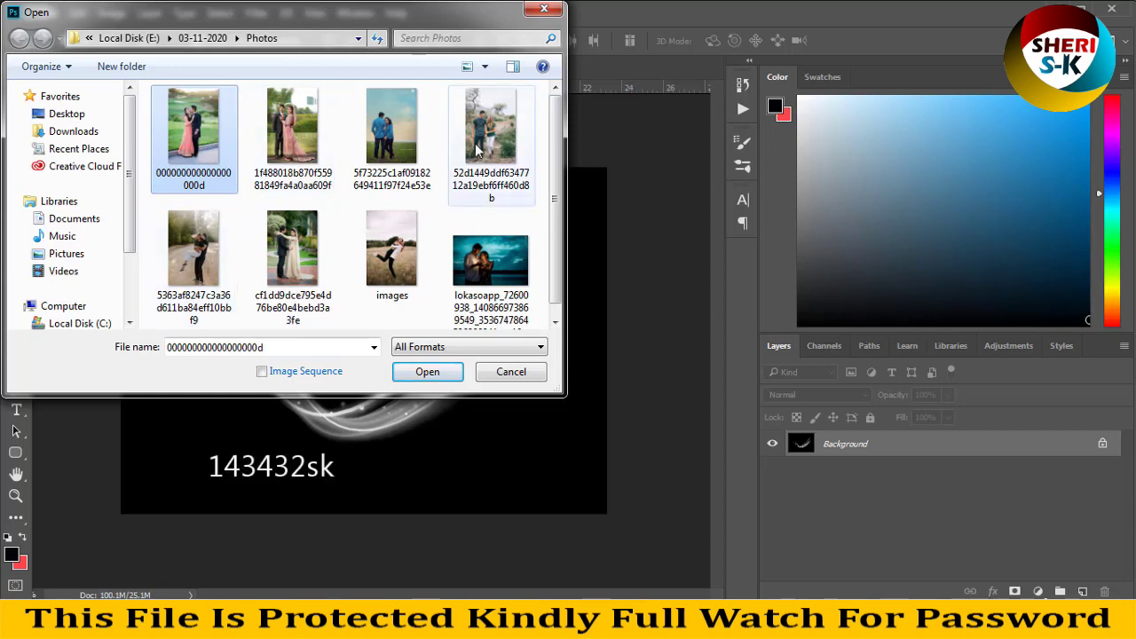
click(430, 368)
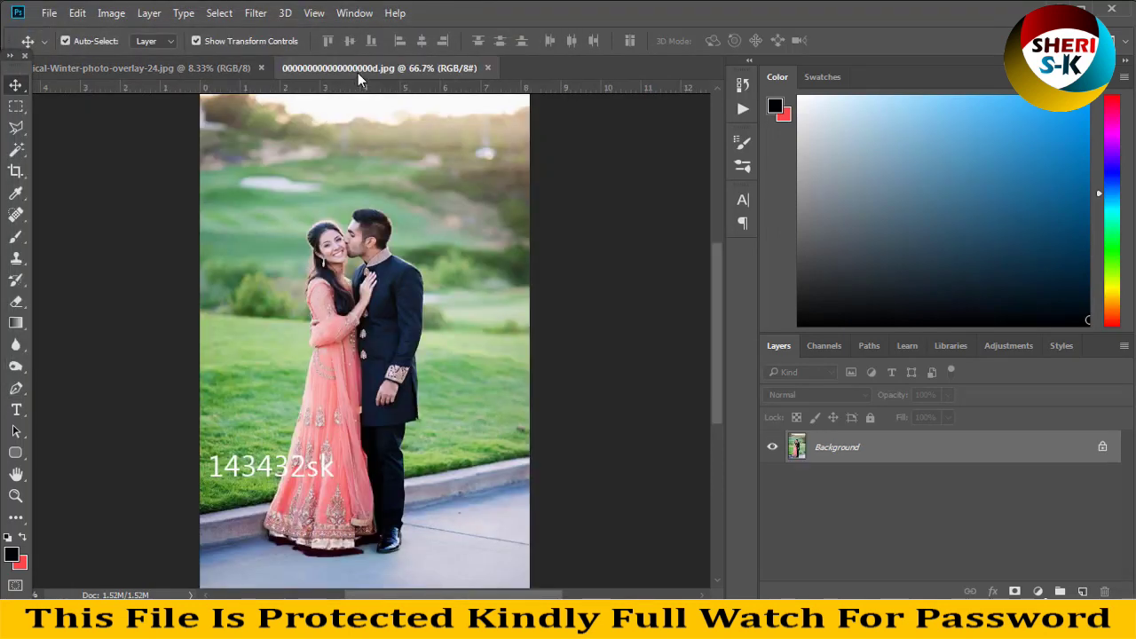
drag(358, 71, 360, 86)
drag(151, 72, 157, 102)
Resize the light-streak overlay to 1000 px and drop it onto the couple photo in Screen mode
right_click(156, 101)
click(178, 127)
text(1000)
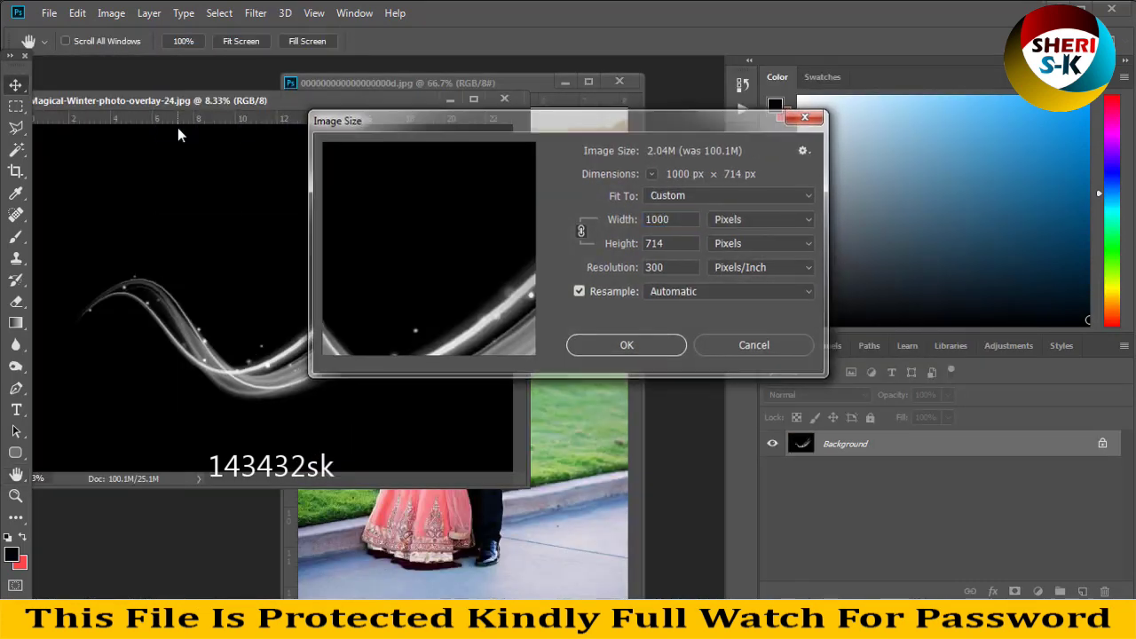
key(Return)
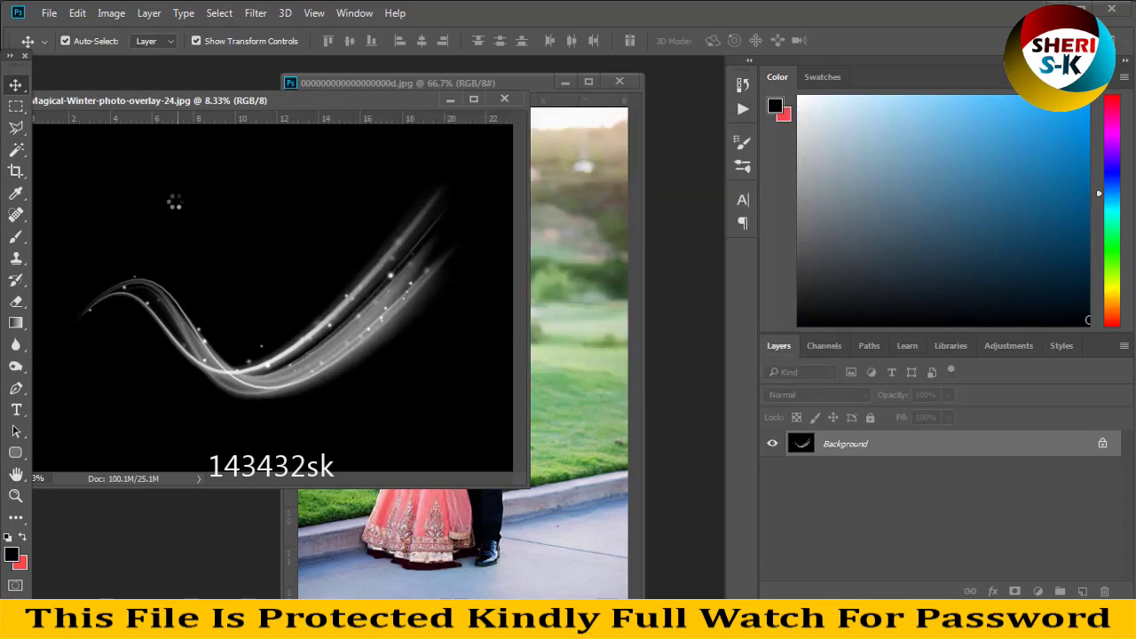
mouse_move(301, 282)
mouse_down()
mouse_move(374, 371)
mouse_move(413, 363)
mouse_up()
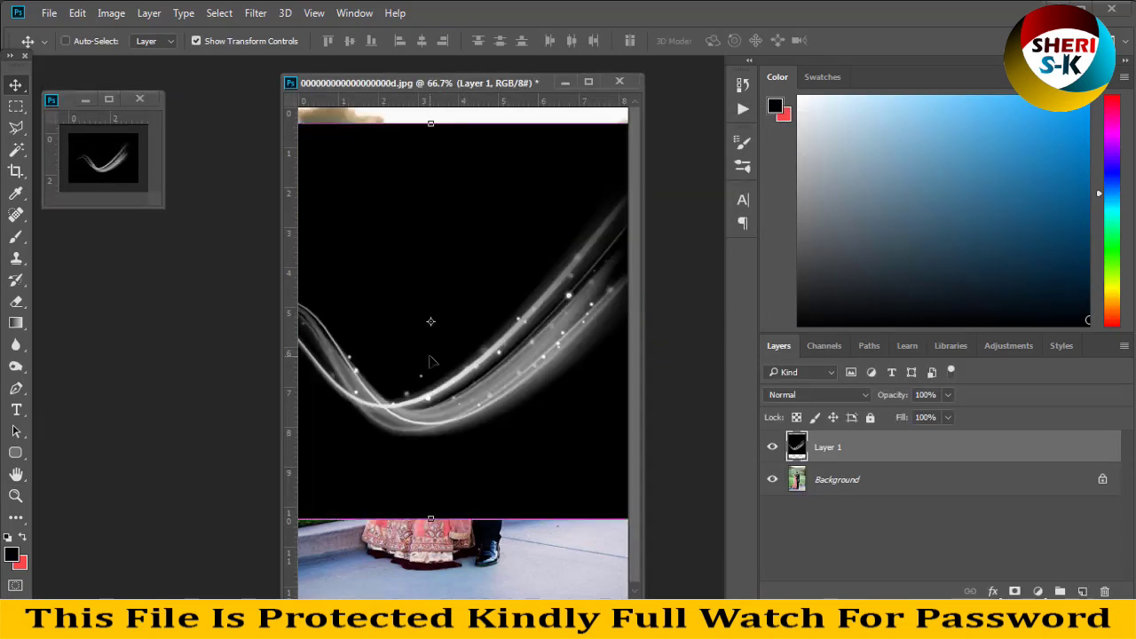
key(ctrl+minus)
key(ctrl+minus)
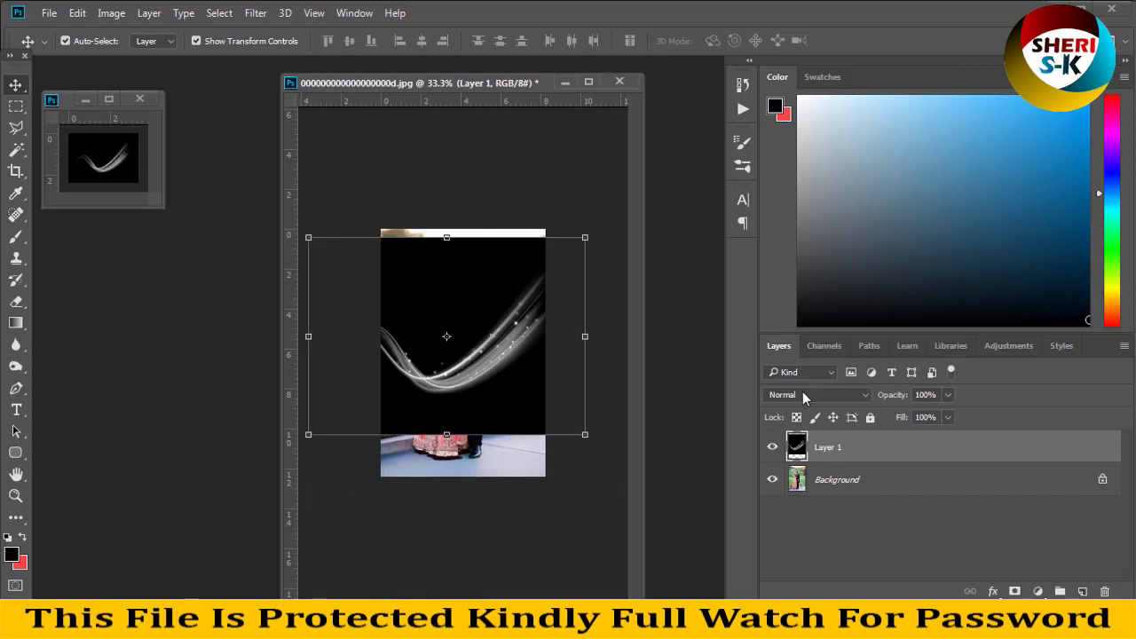
click(804, 398)
click(789, 174)
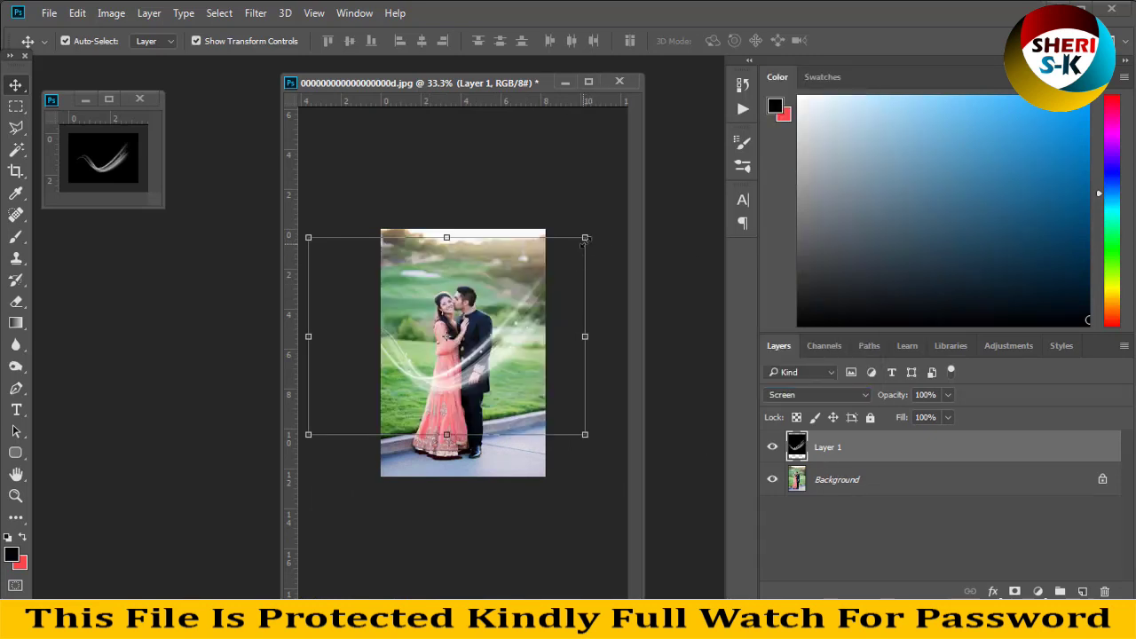
Scale the overlay down, shift it right and narrow it around the couple, then zoom in
drag(585, 239, 567, 251)
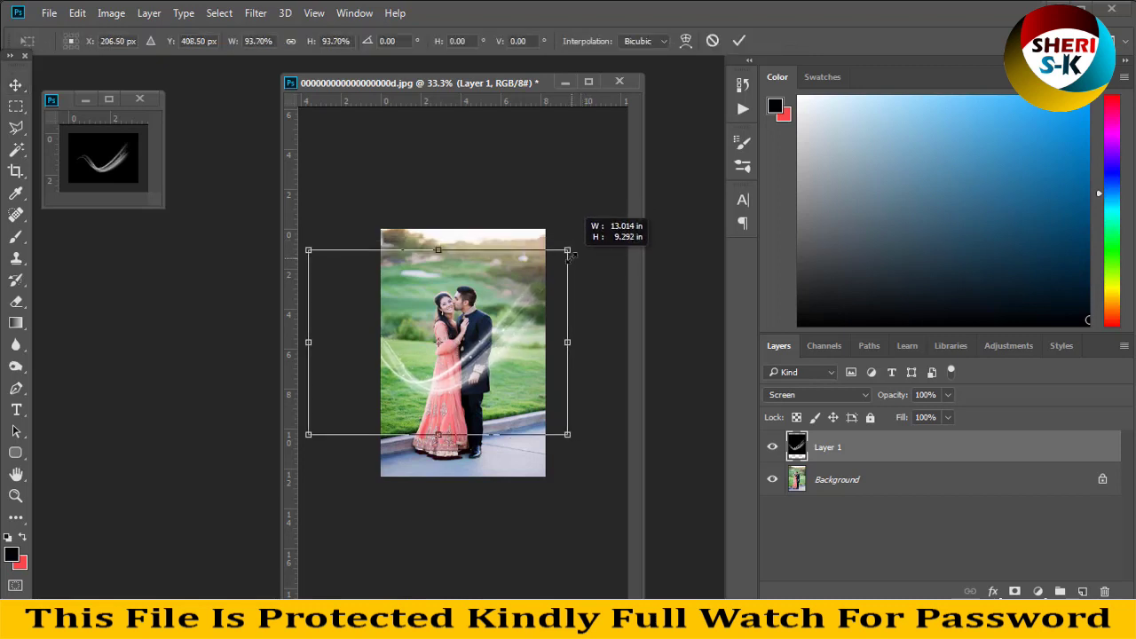
drag(512, 330, 527, 325)
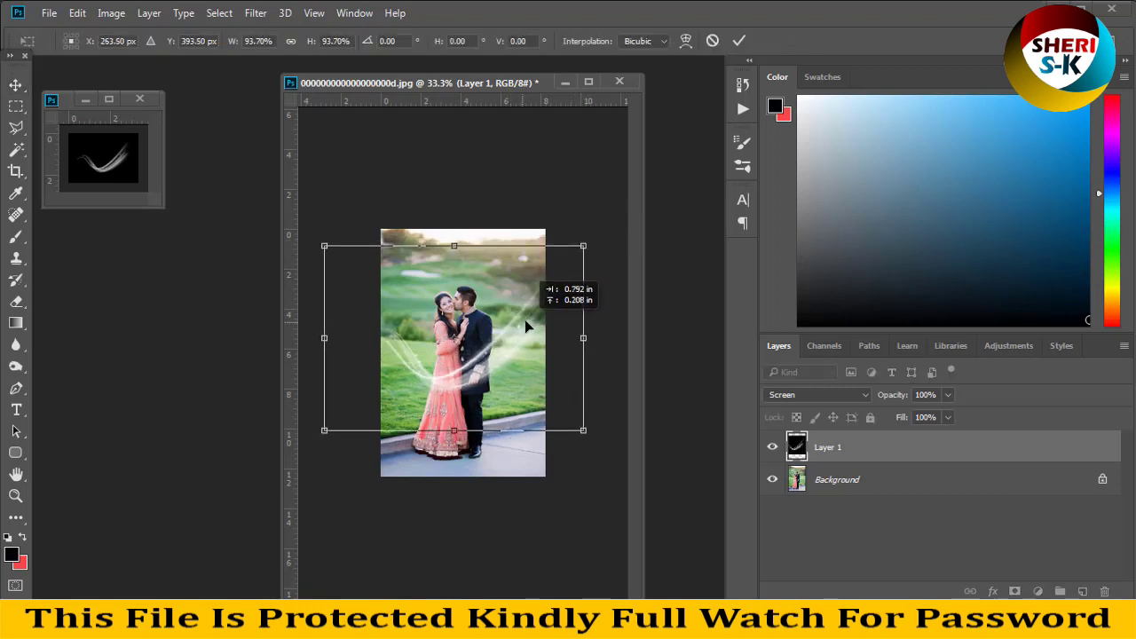
drag(324, 339, 333, 340)
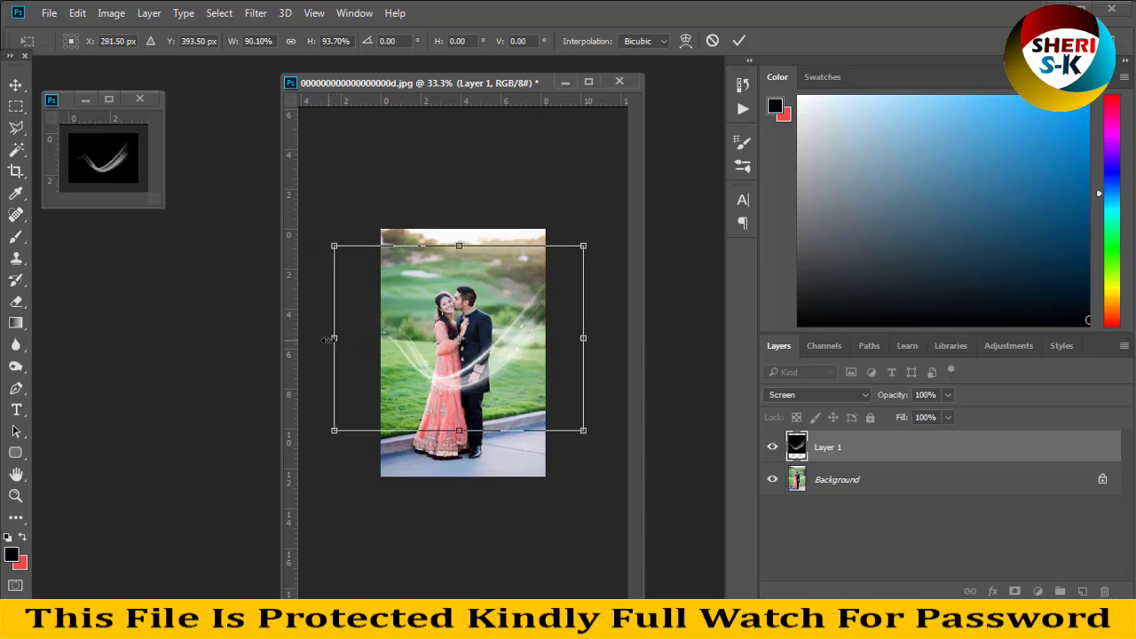
key(Return)
key(ctrl+plus)
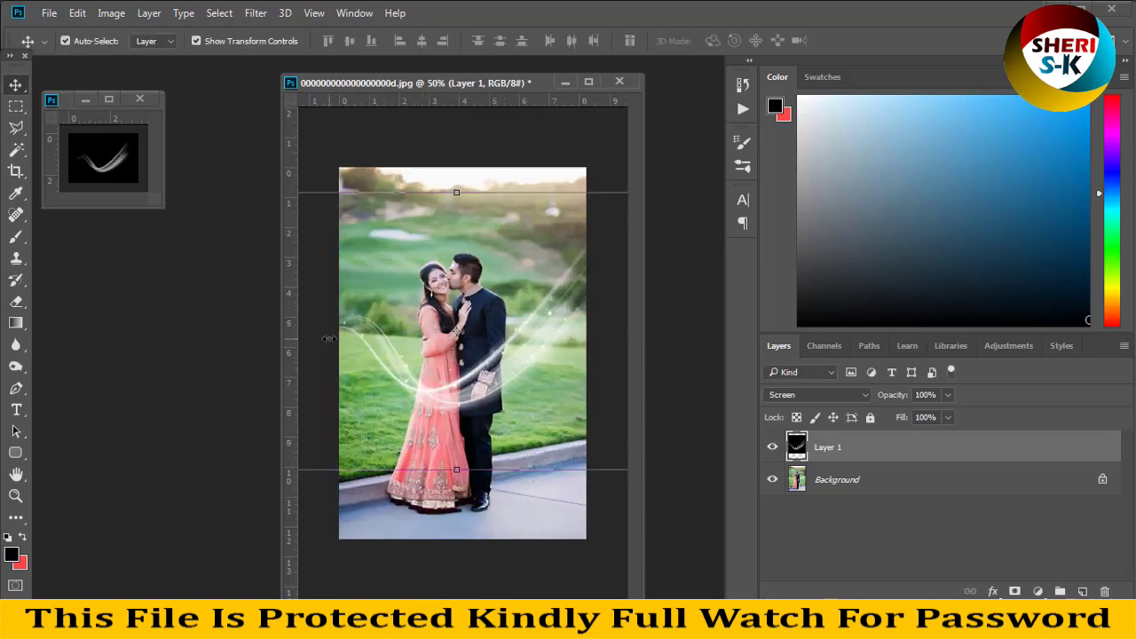
key(ctrl+plus)
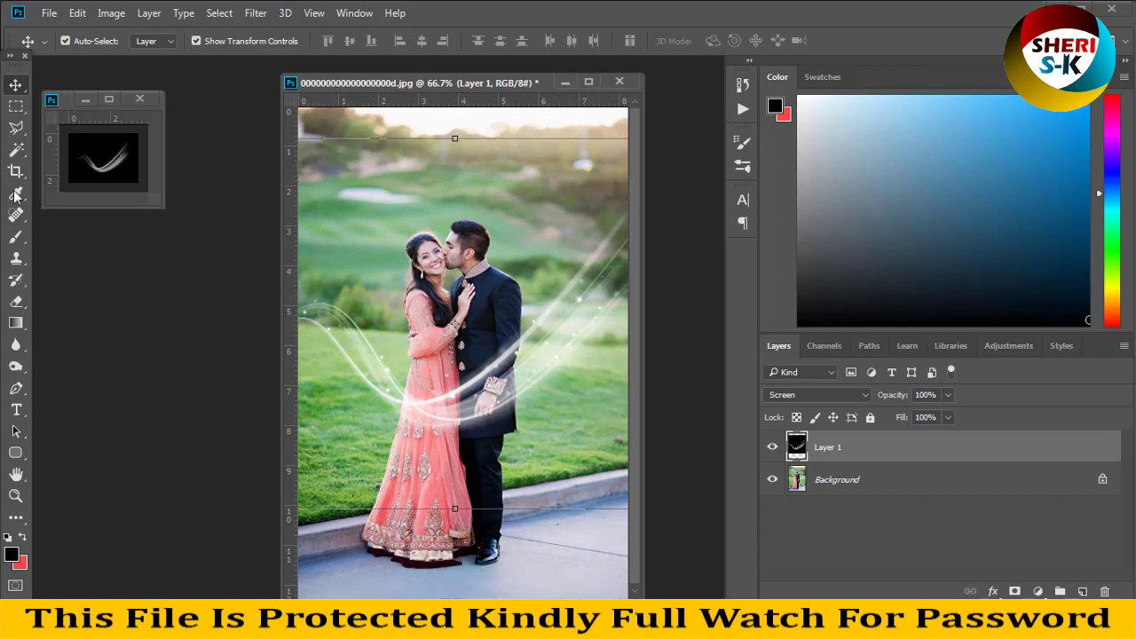
click(16, 301)
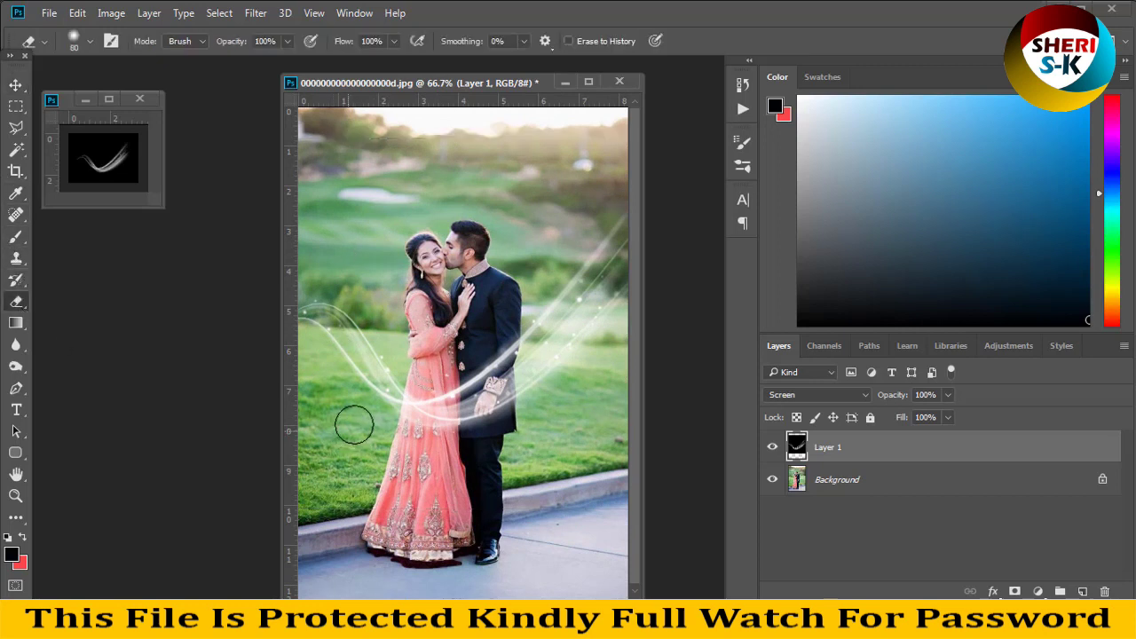
Erase the light streak where it crosses the woman's dress and the man's hand and arm
drag(425, 403, 418, 431)
mouse_move(431, 393)
mouse_down()
mouse_move(479, 384)
mouse_move(499, 346)
mouse_move(492, 423)
mouse_move(498, 348)
mouse_up()
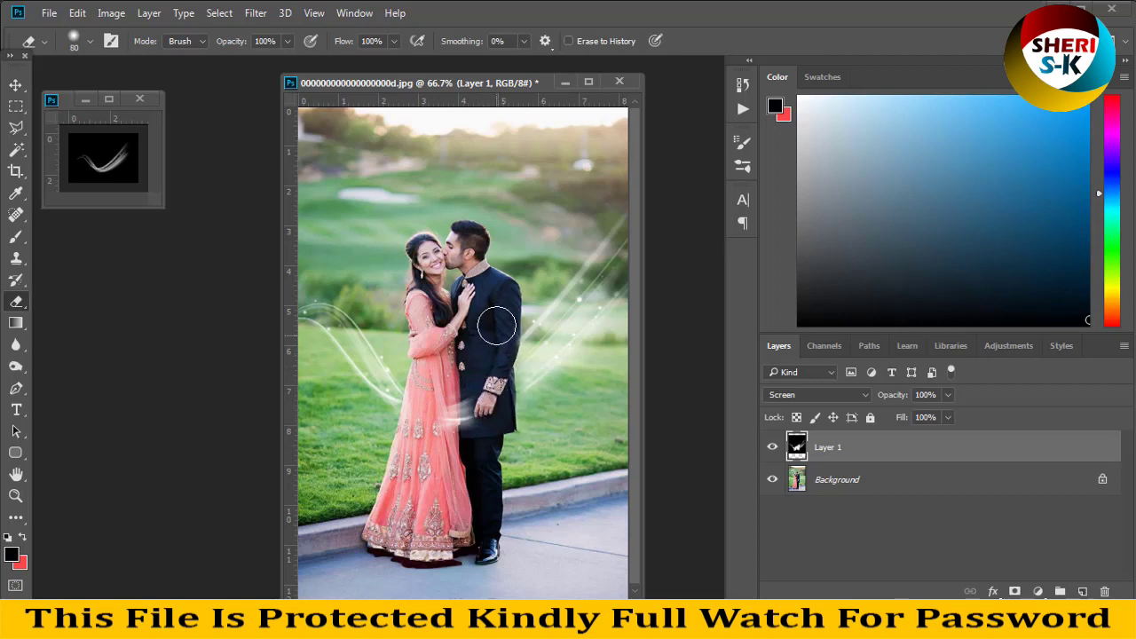
drag(493, 366, 445, 412)
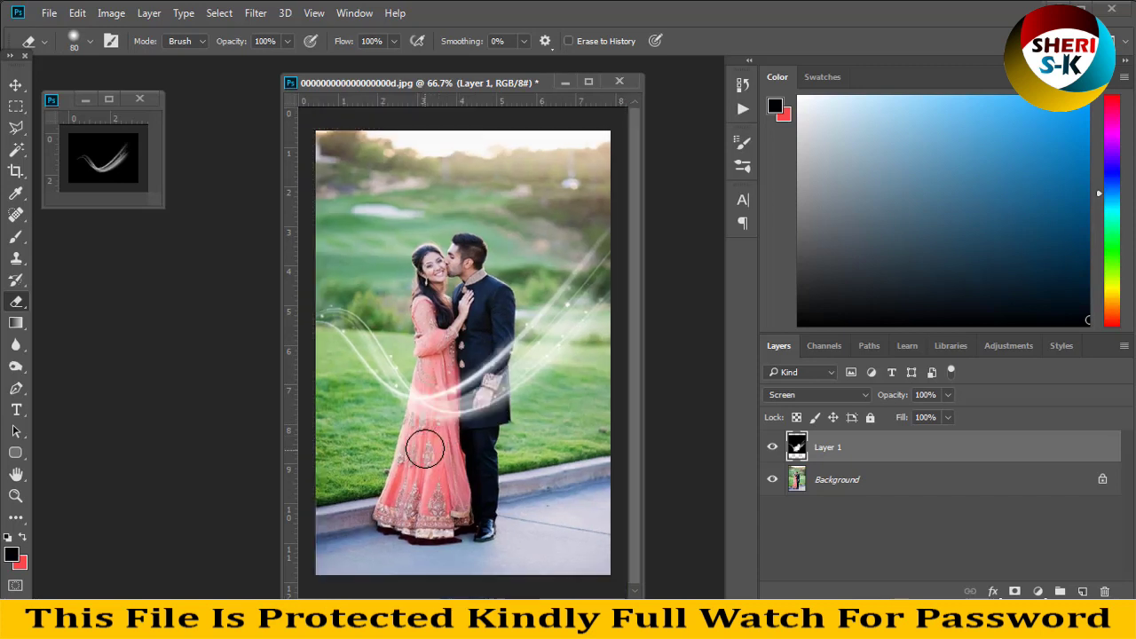
key(ctrl+minus)
key(ctrl+minus)
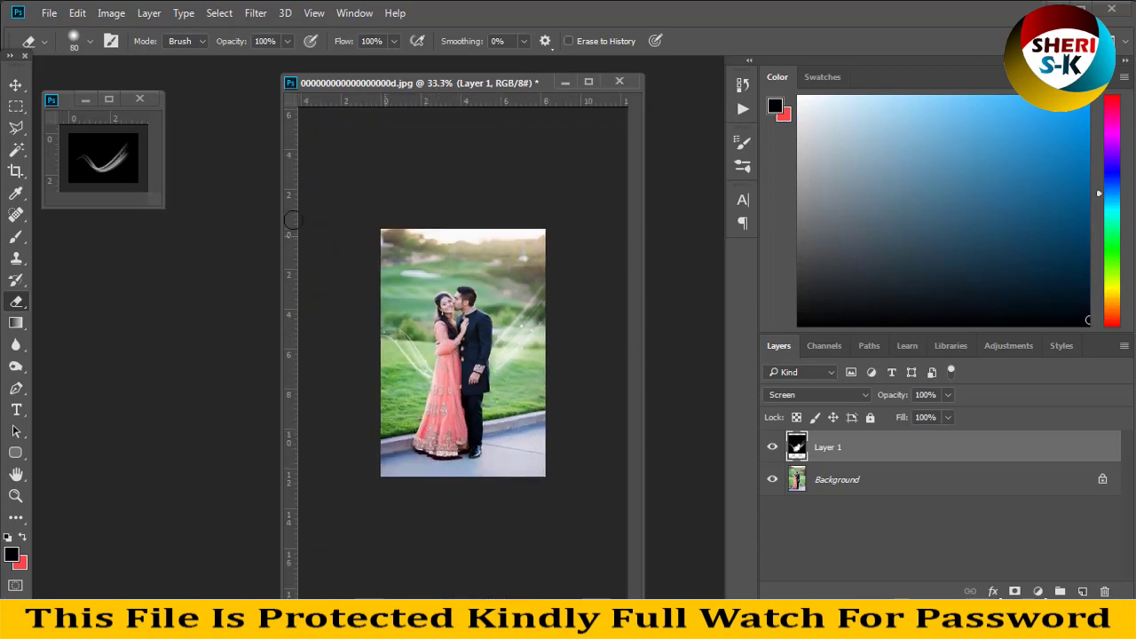
Close the small overlay document without saving, then close the couple photo document
click(14, 86)
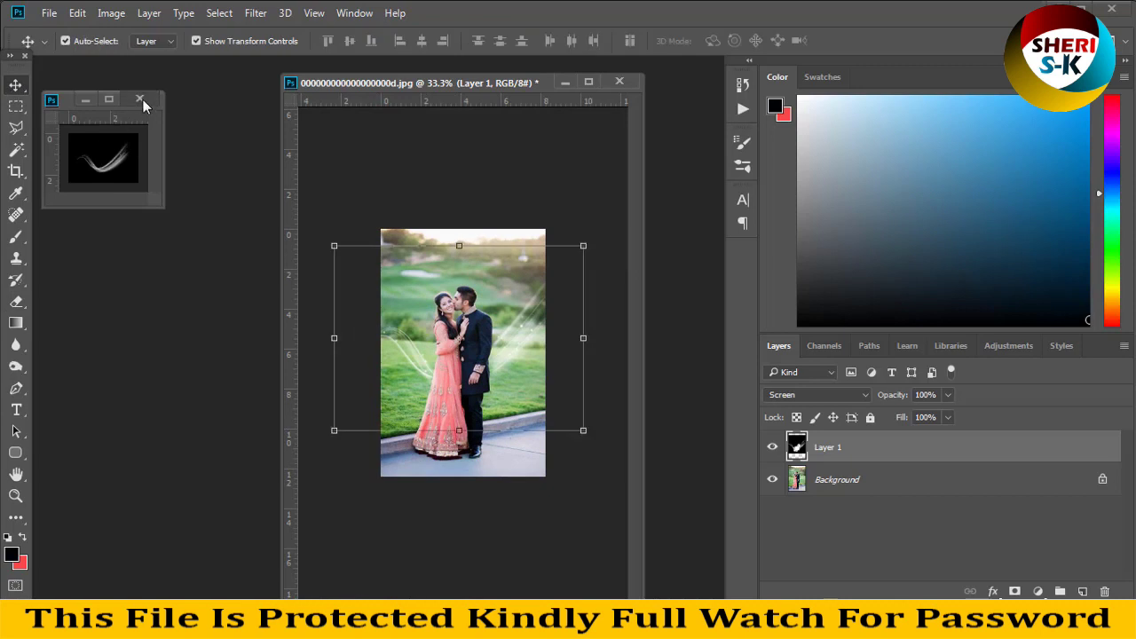
click(139, 99)
click(573, 249)
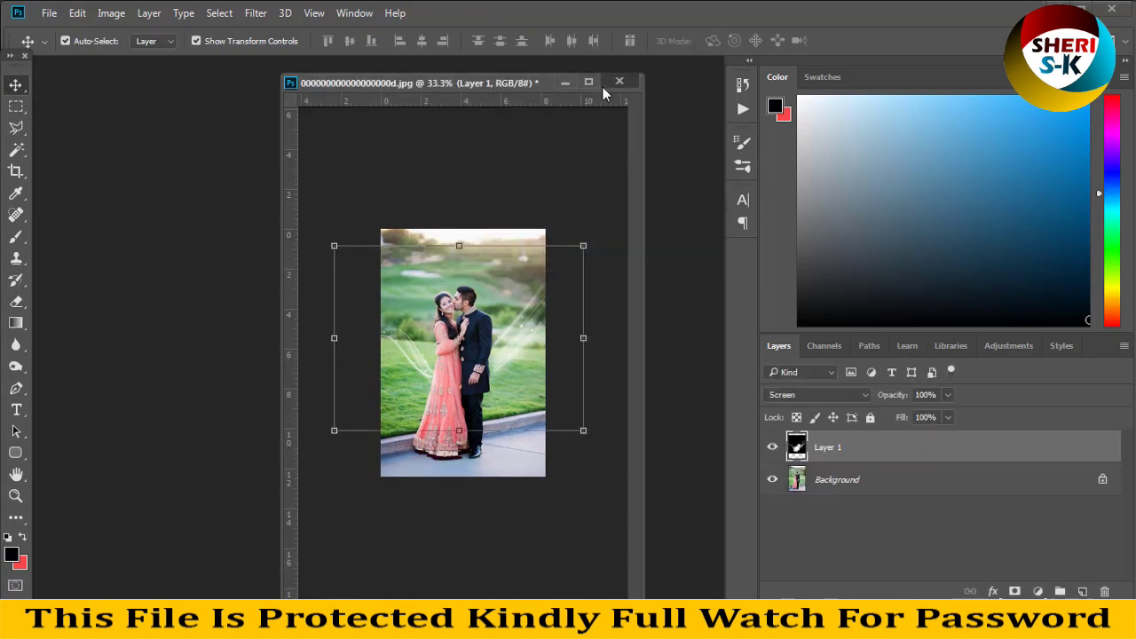
click(619, 82)
Close the couple photo unsaved and preview winter overlays 17 and 9 in Photo Viewer
click(571, 250)
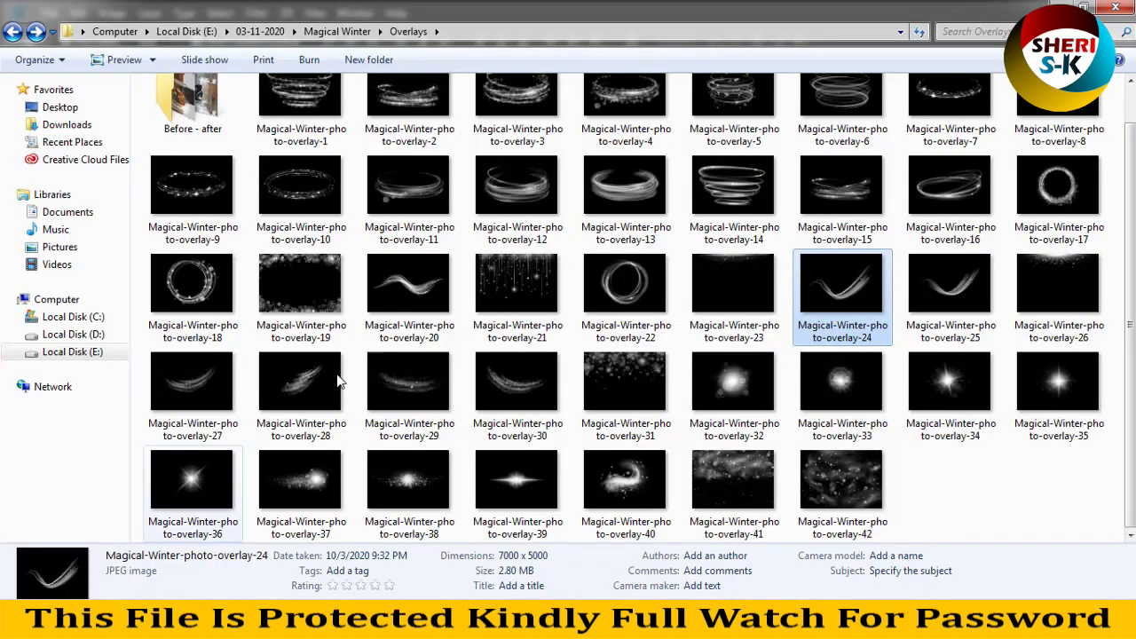
mouse_move(625, 282)
scroll(653, 283, up, 1)
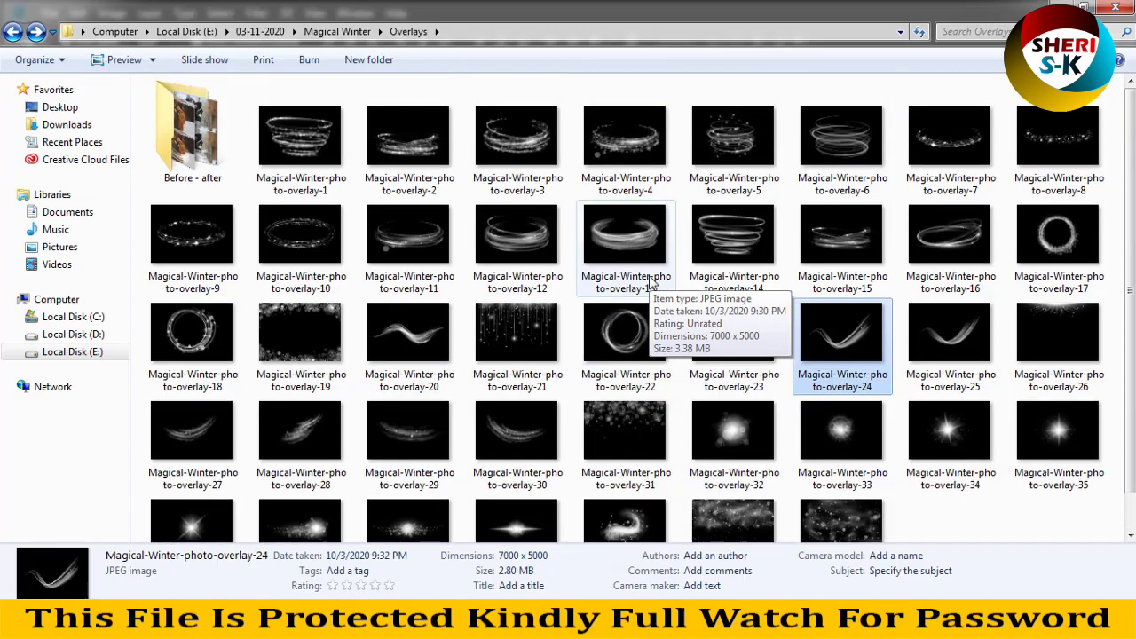
click(1047, 241)
double_click(1048, 242)
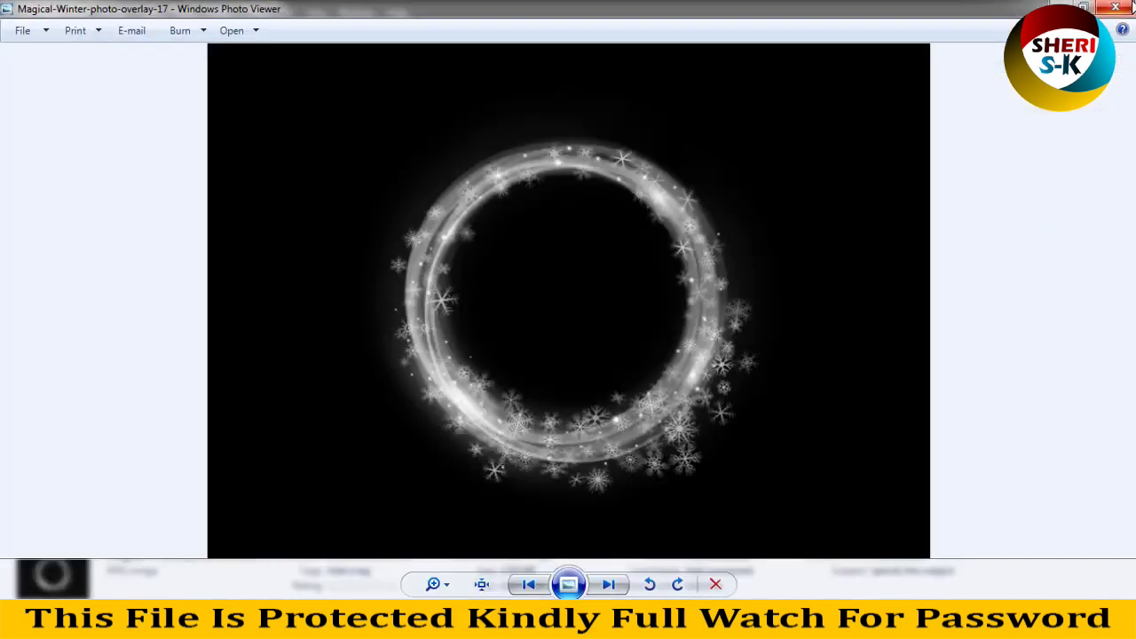
click(1131, 7)
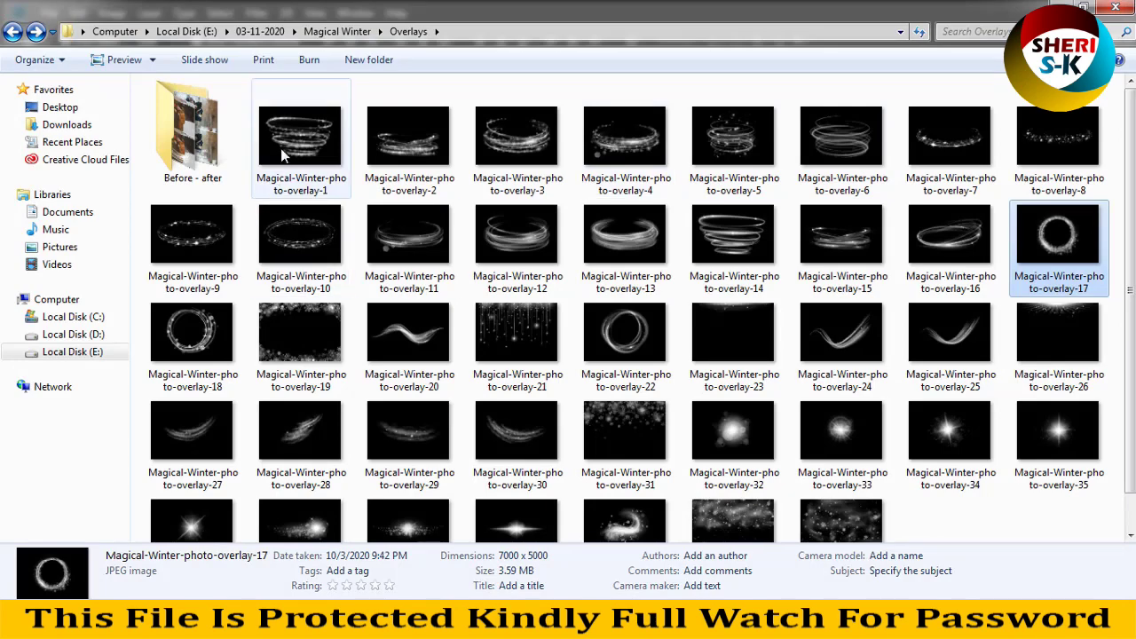
double_click(187, 251)
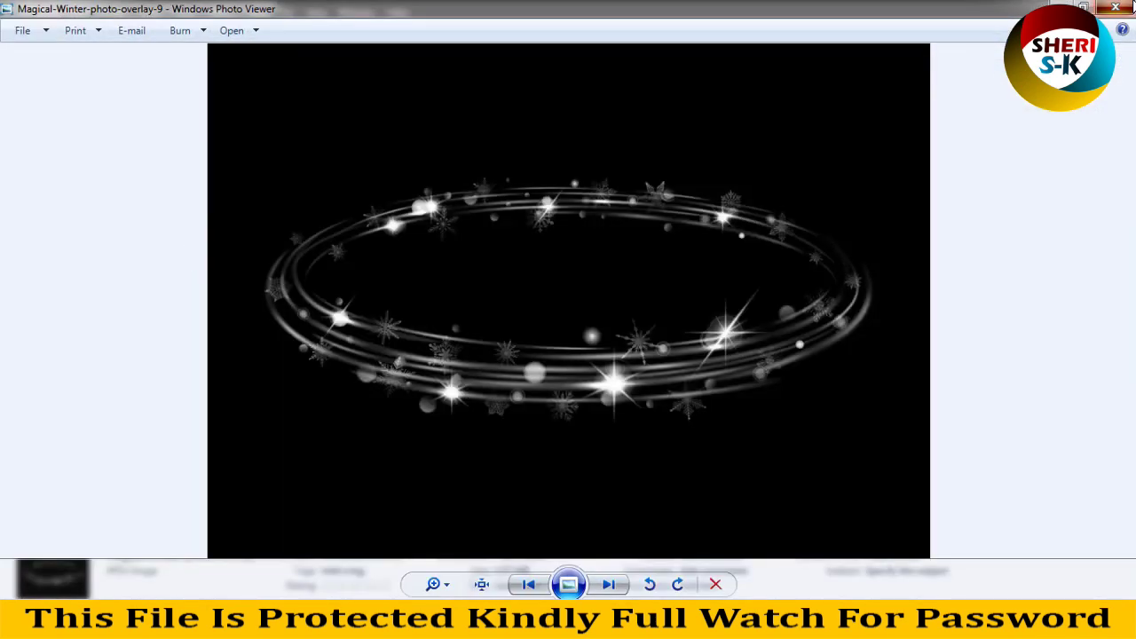
click(1132, 7)
Preview overlay-21 and then overlay-22 in Photo Viewer before closing the viewer
scroll(528, 320, down, 1)
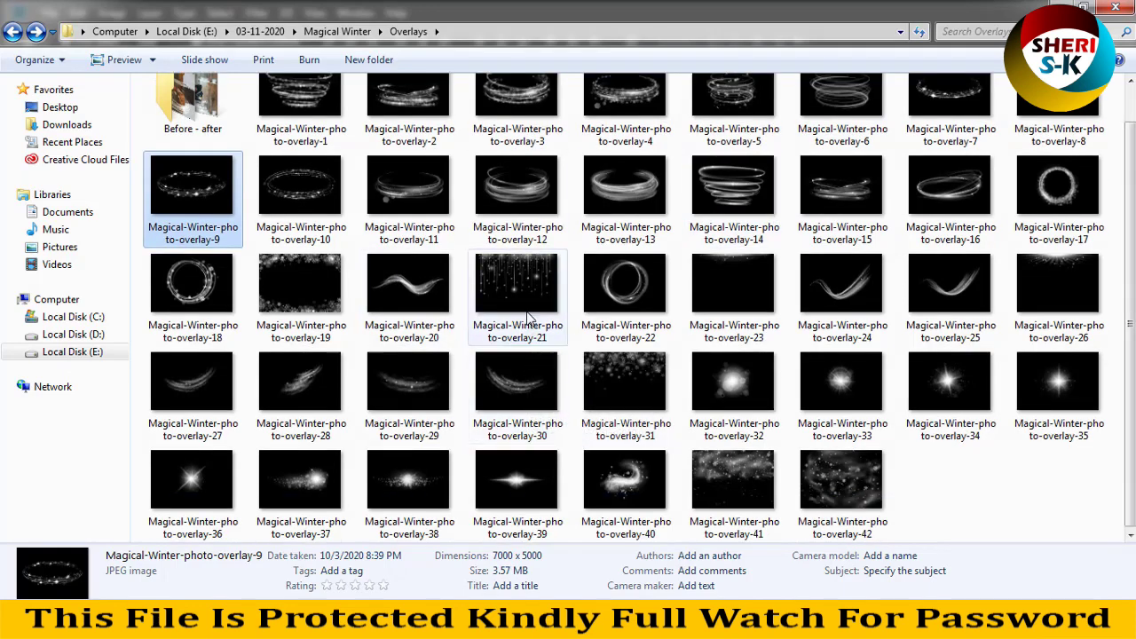
click(510, 279)
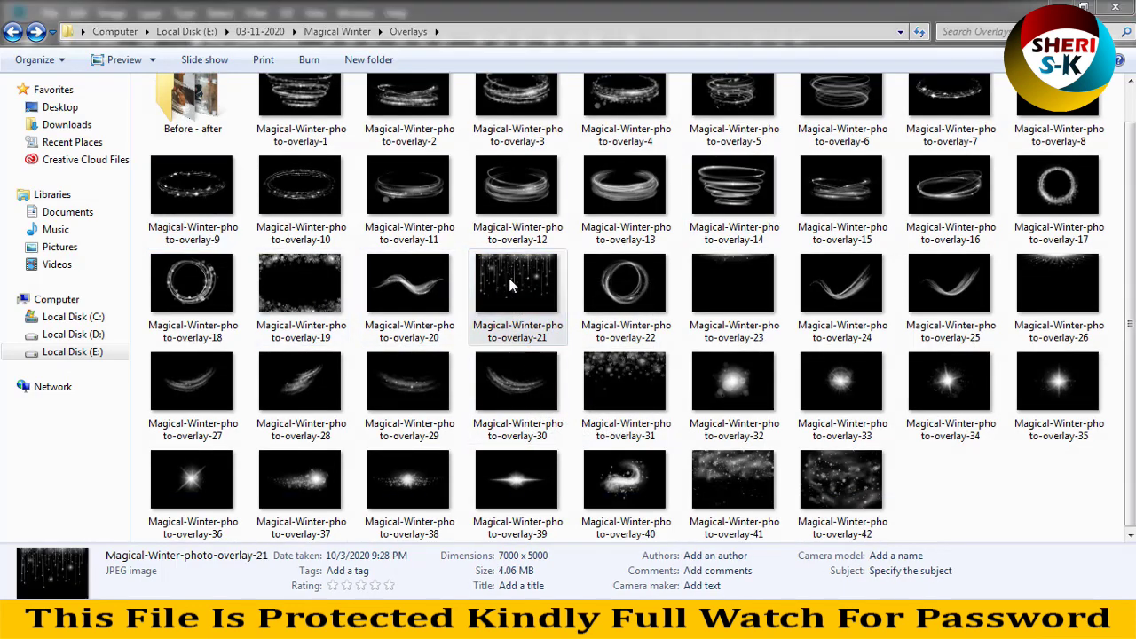
double_click(509, 278)
click(617, 585)
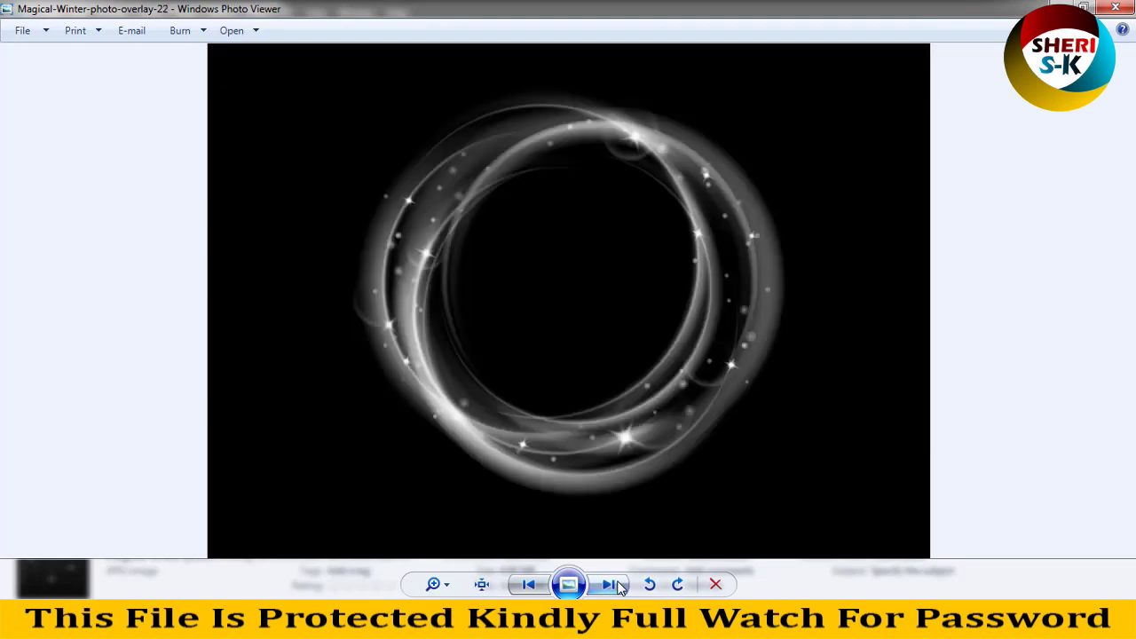
click(1101, 12)
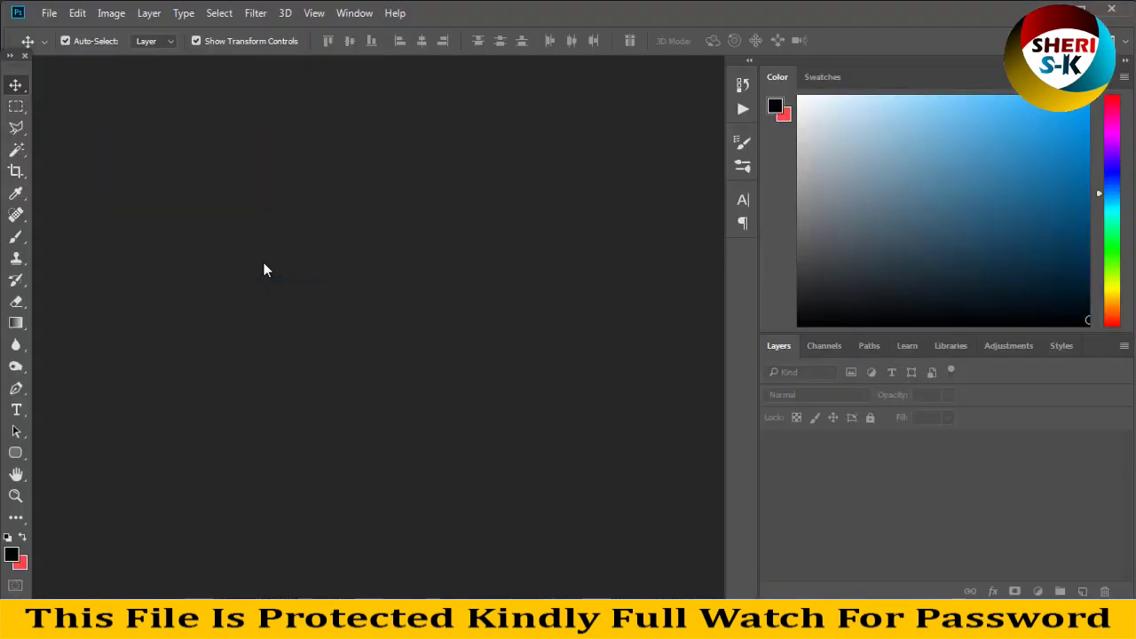
Open overlay-21 and the teal night couple photo, each in its own floating window
drag(516, 284, 277, 232)
click(48, 12)
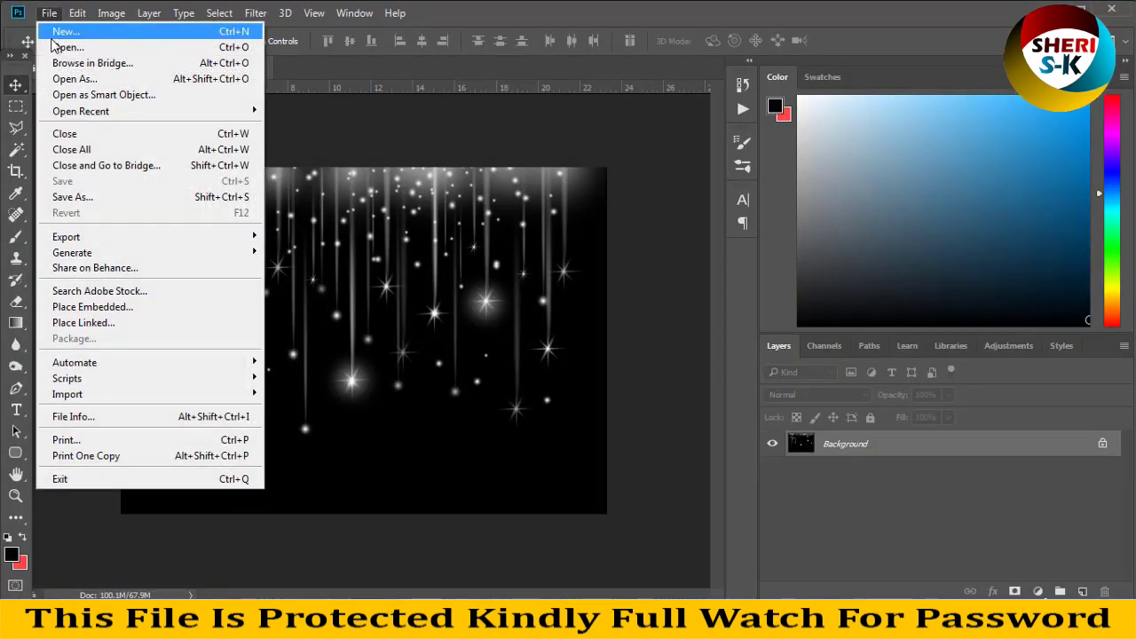
click(55, 46)
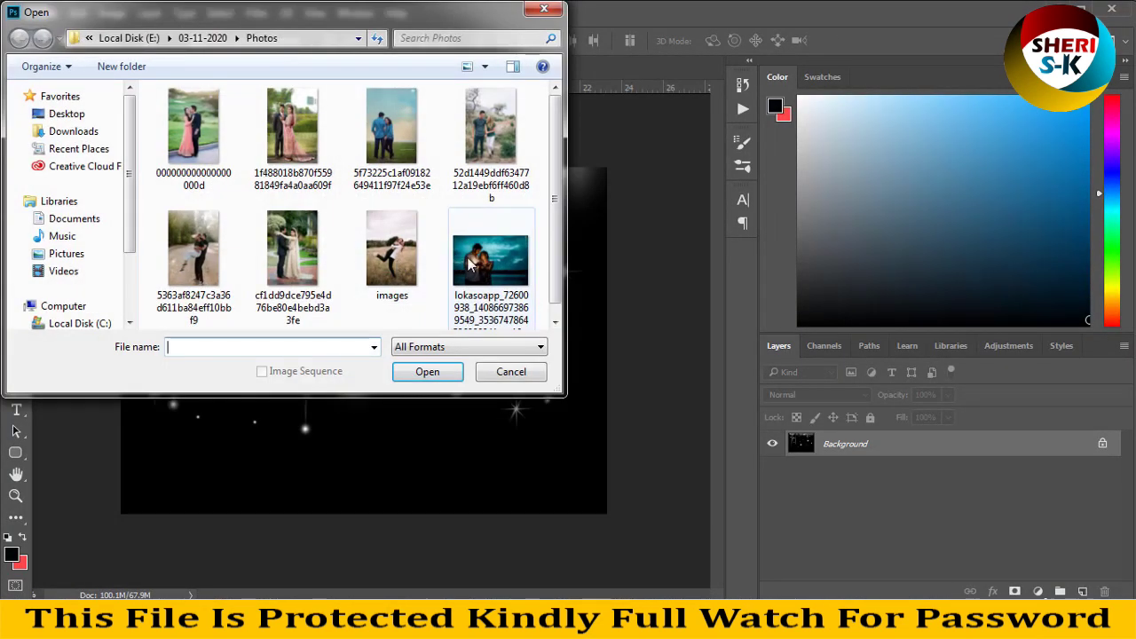
click(479, 256)
double_click(500, 222)
drag(430, 70, 422, 151)
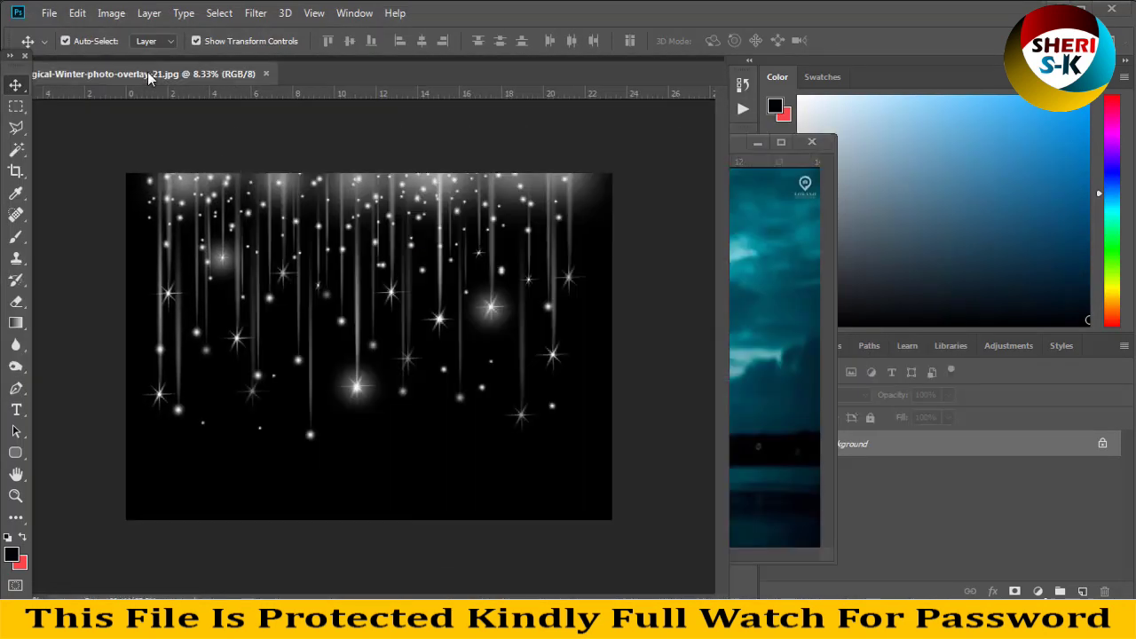
drag(145, 71, 151, 78)
Resize overlay-21 to 1000 px wide and drag it onto the couple photo as Layer 1
right_click(149, 77)
click(177, 103)
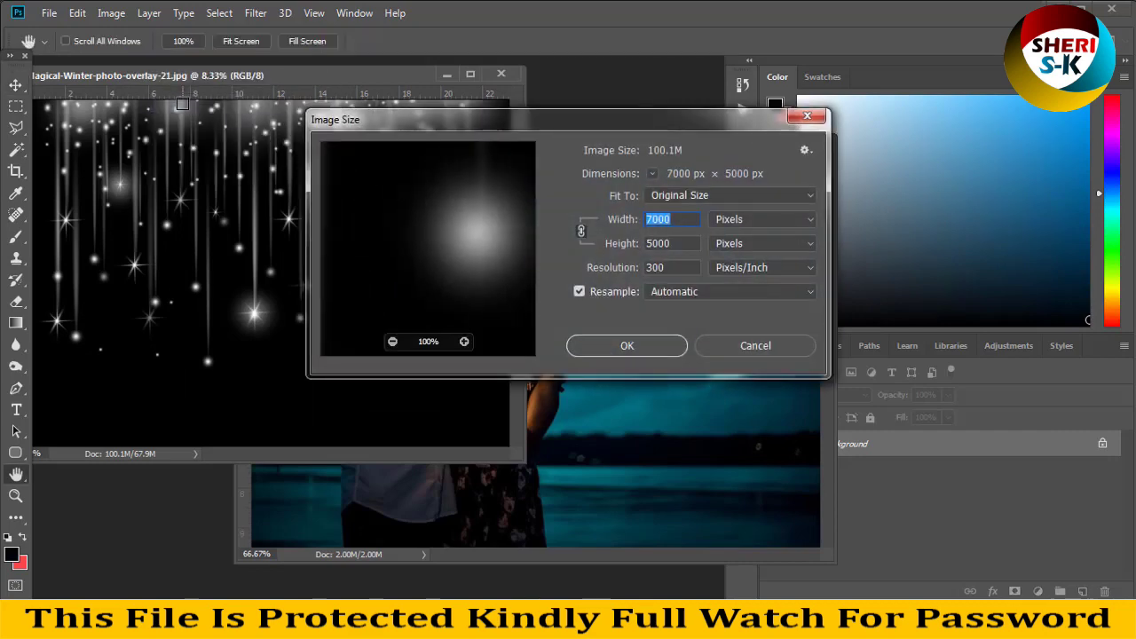
text(1000)
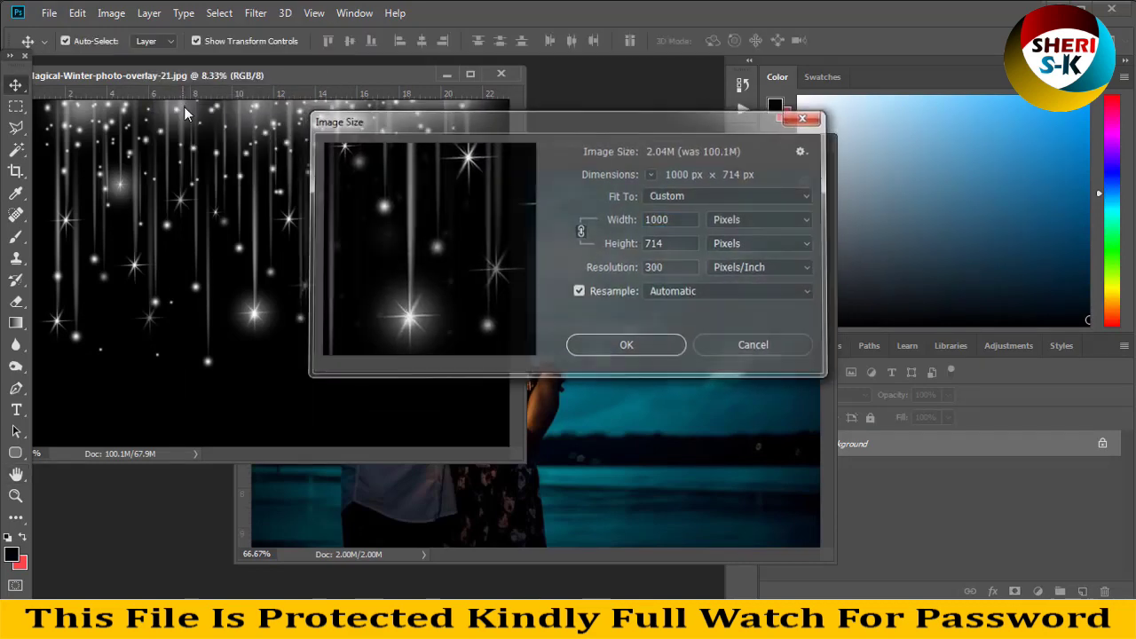
key(Return)
mouse_move(111, 125)
mouse_down()
mouse_move(422, 268)
mouse_move(591, 260)
mouse_up()
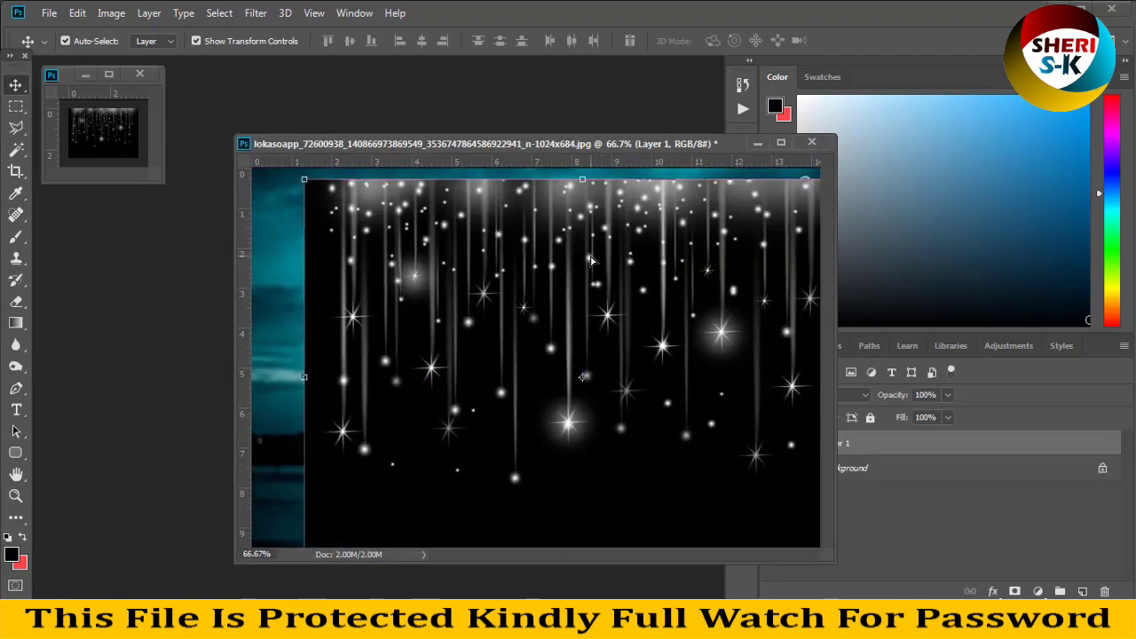
key(ctrl+minus)
Stretch the sparkle layer to the photo's edges and set its blend mode to Screen
drag(597, 243, 583, 240)
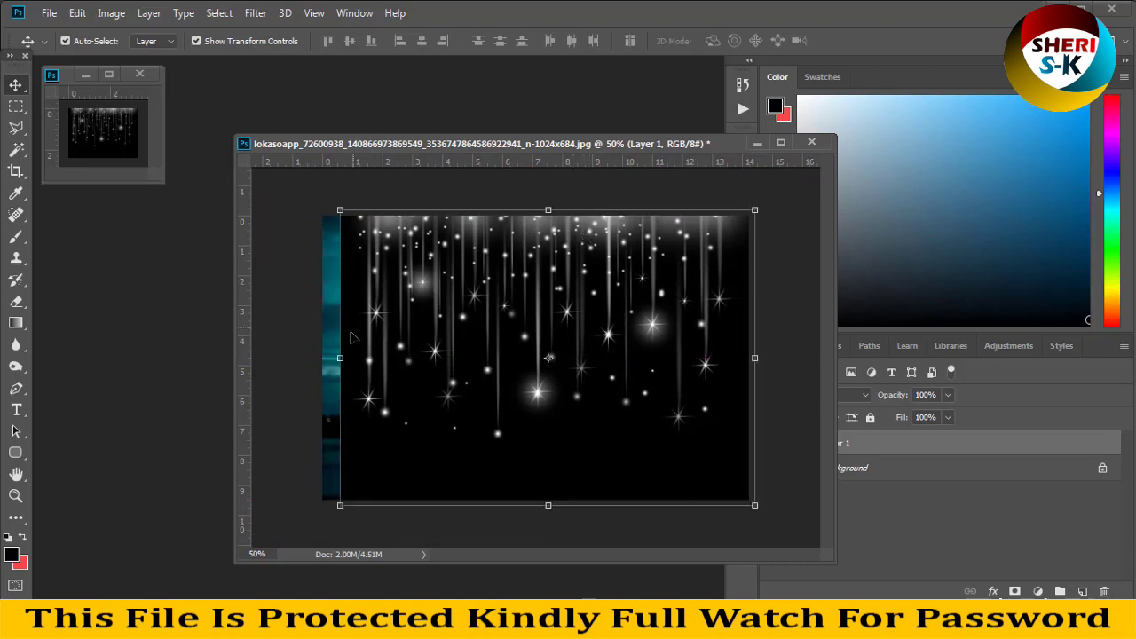
drag(338, 367, 323, 360)
key(Return)
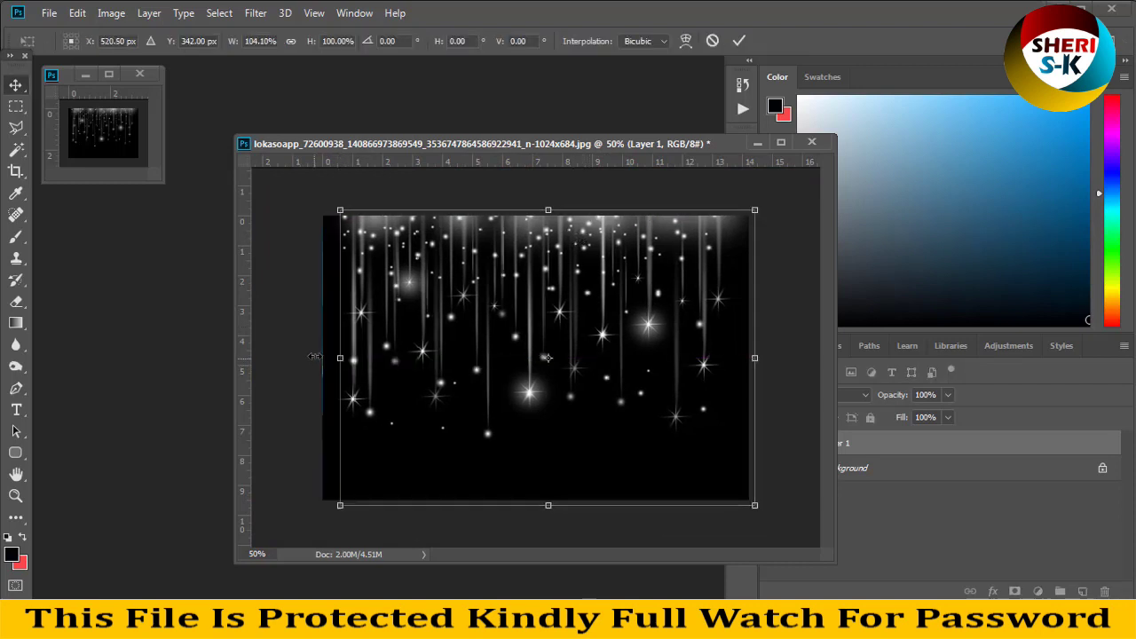
click(861, 395)
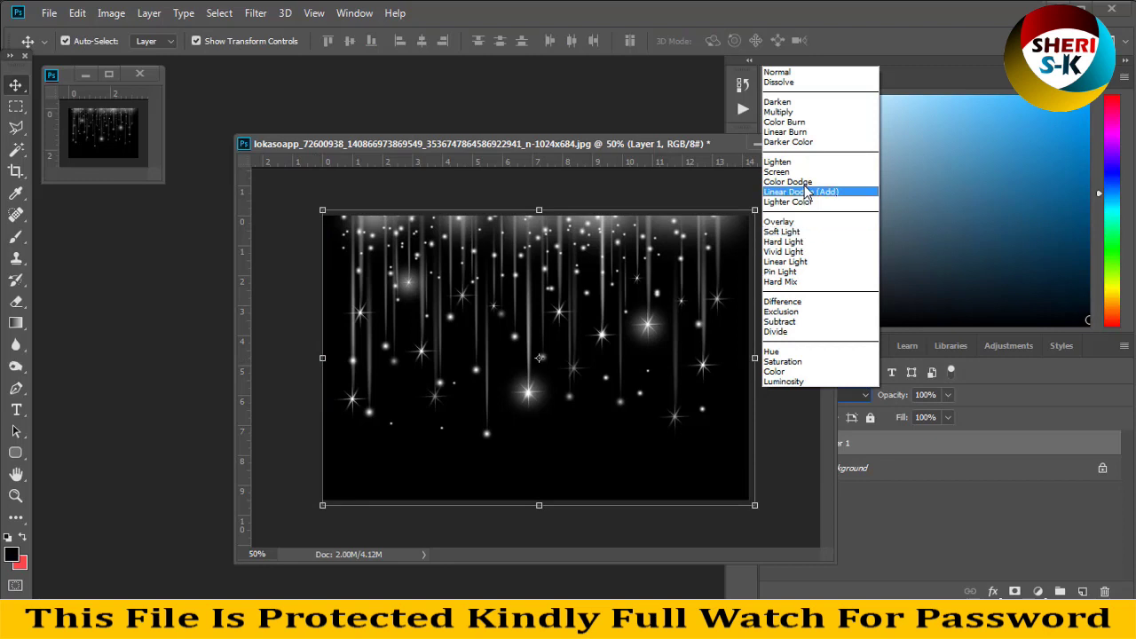
click(807, 175)
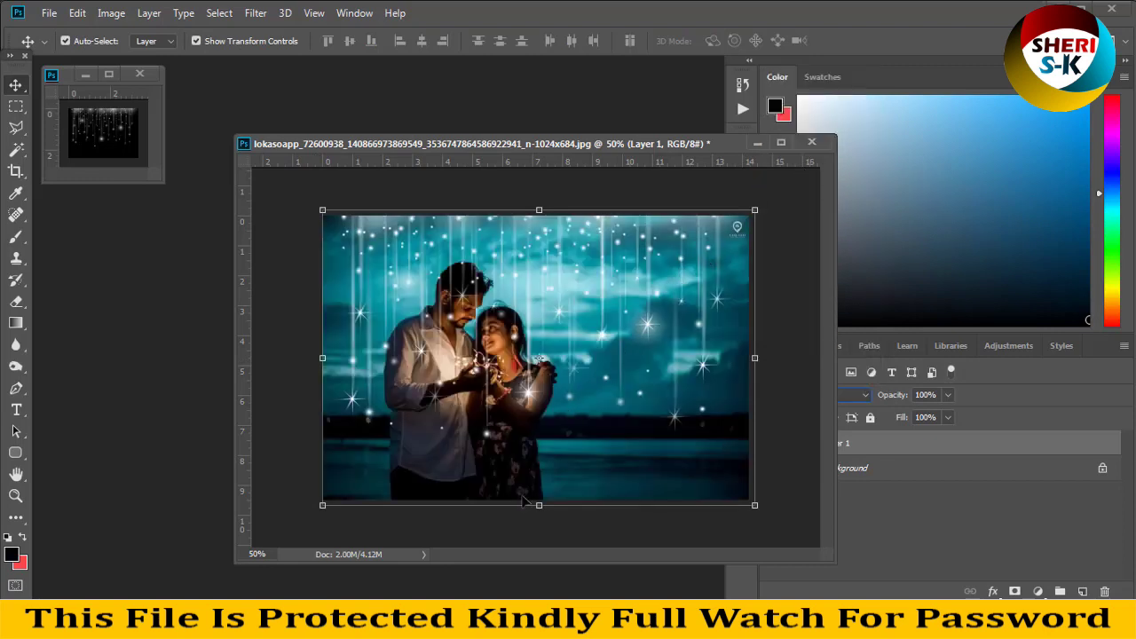
Flip the sparkles upside down and fit them into the lower half, rising toward the couple's heads
drag(538, 505, 538, 429)
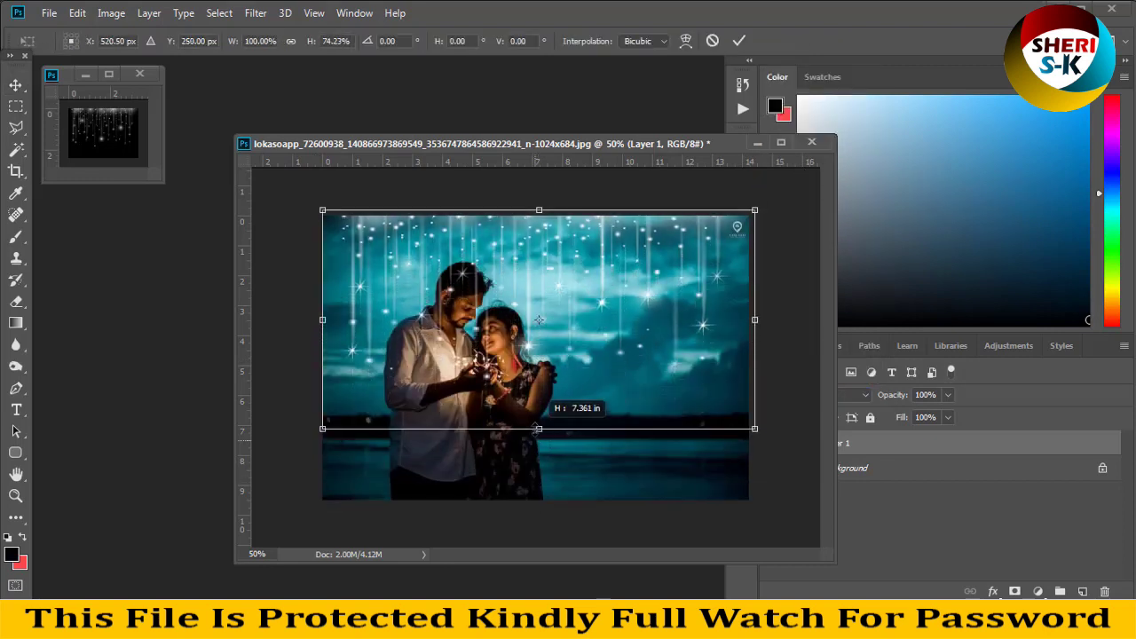
key(Return)
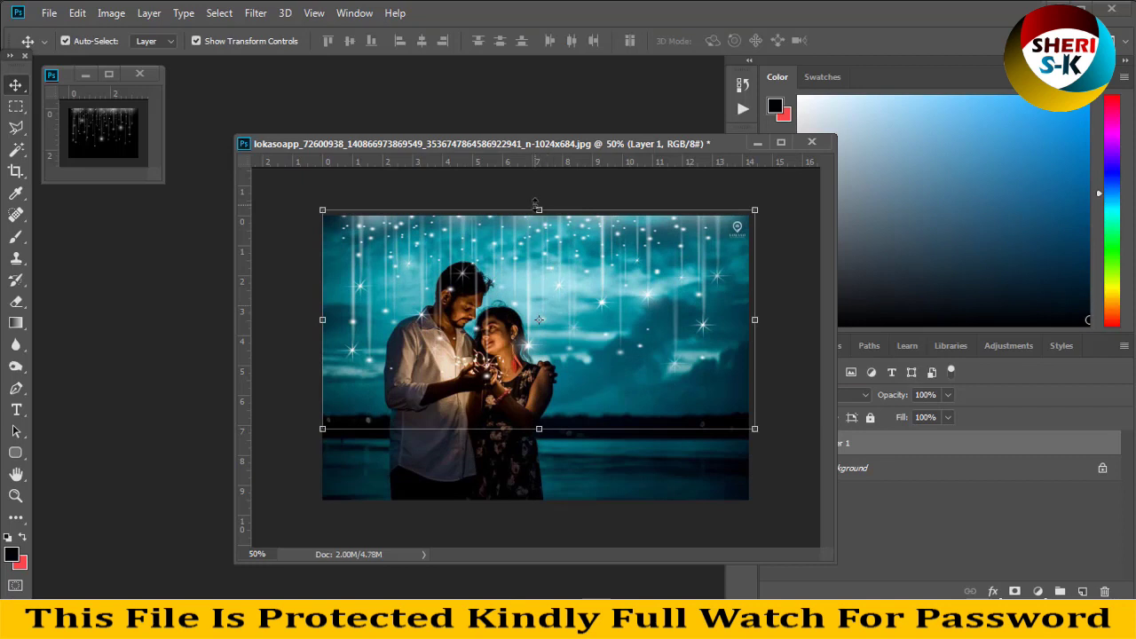
drag(537, 206, 539, 494)
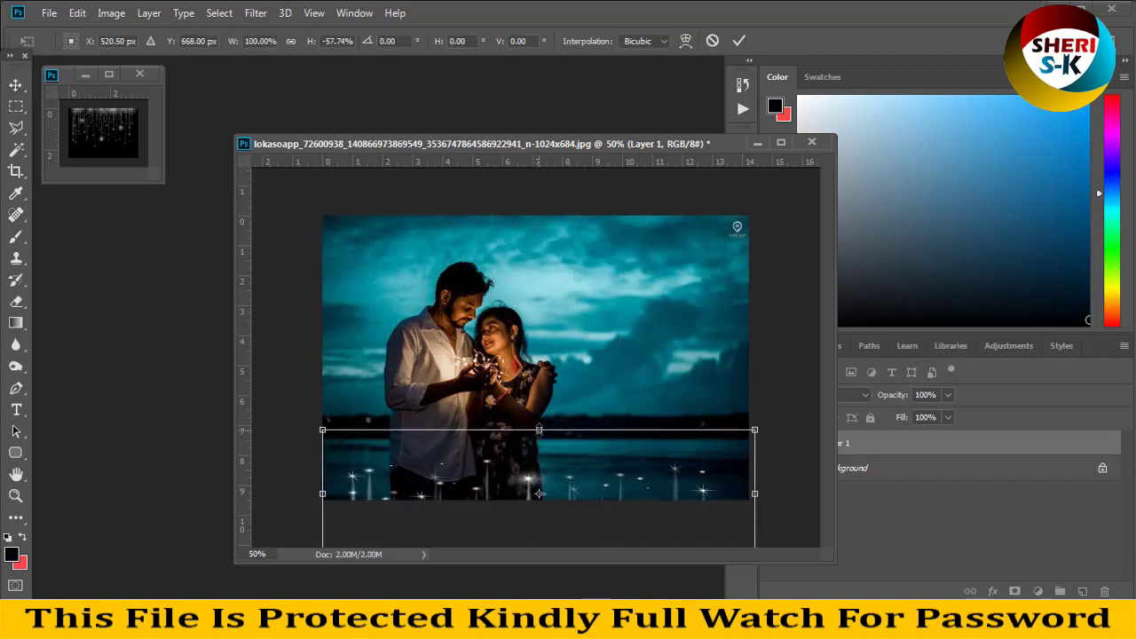
drag(539, 429, 539, 374)
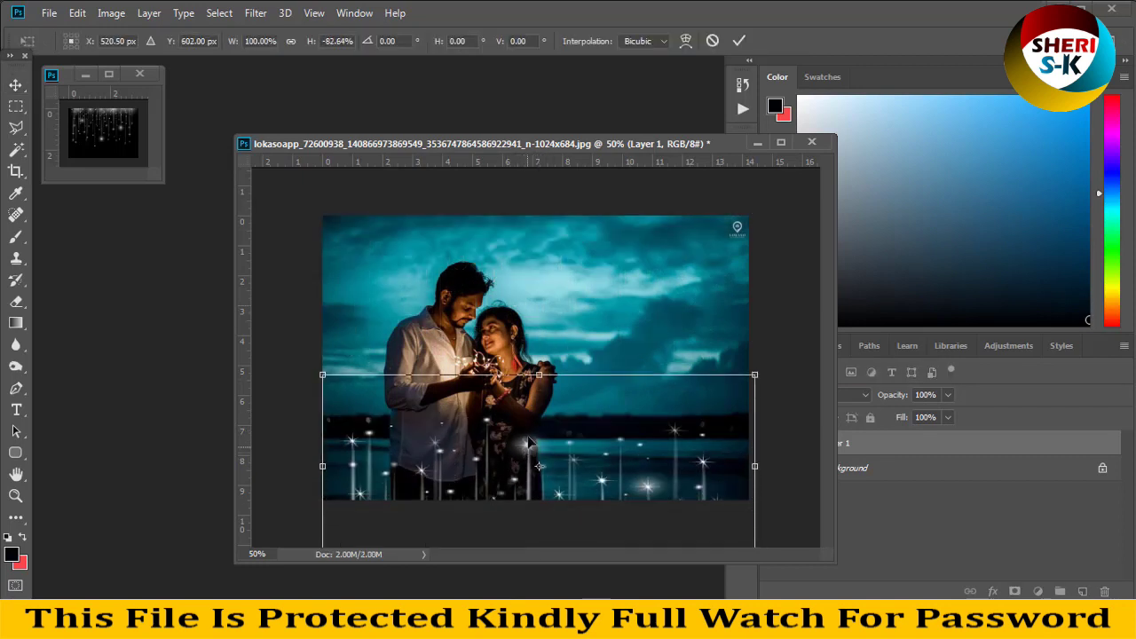
drag(528, 441, 528, 398)
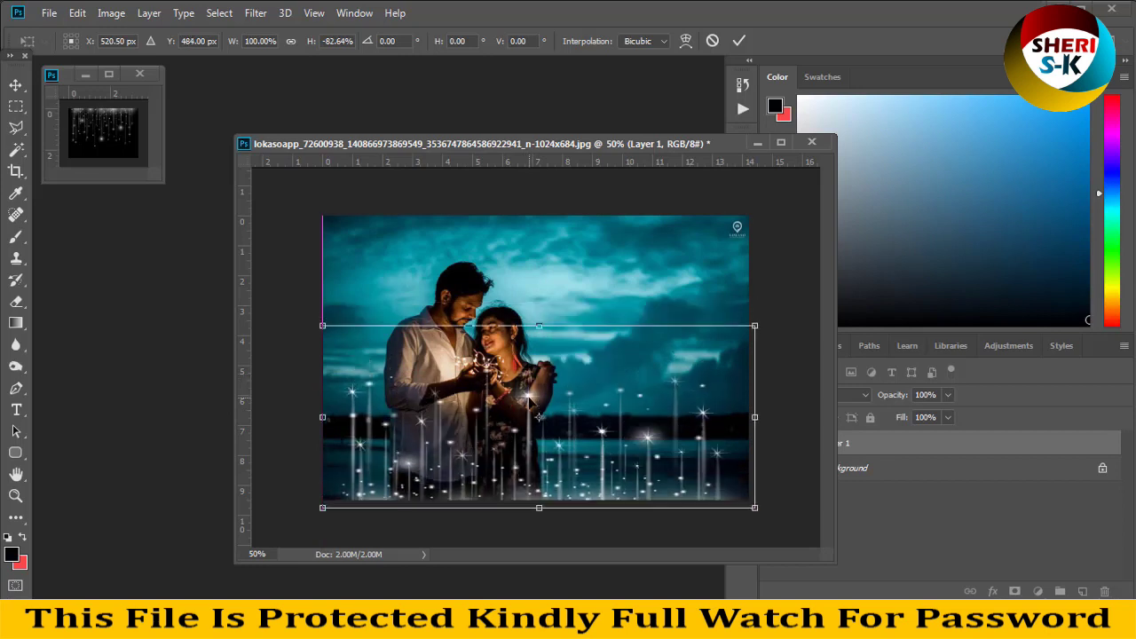
drag(540, 331, 540, 296)
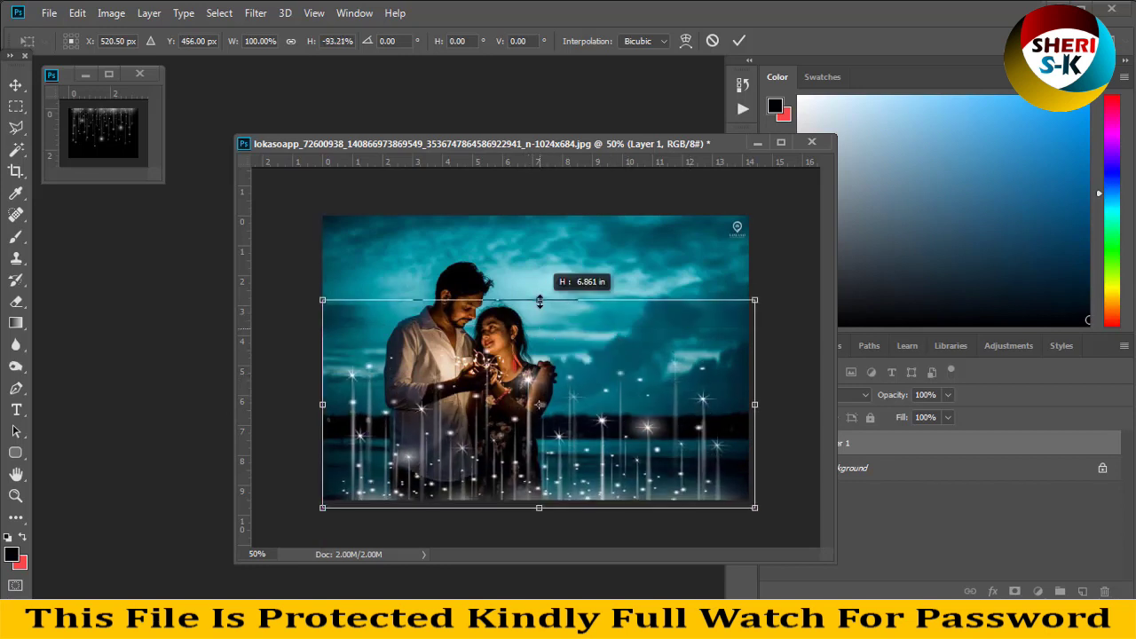
key(Return)
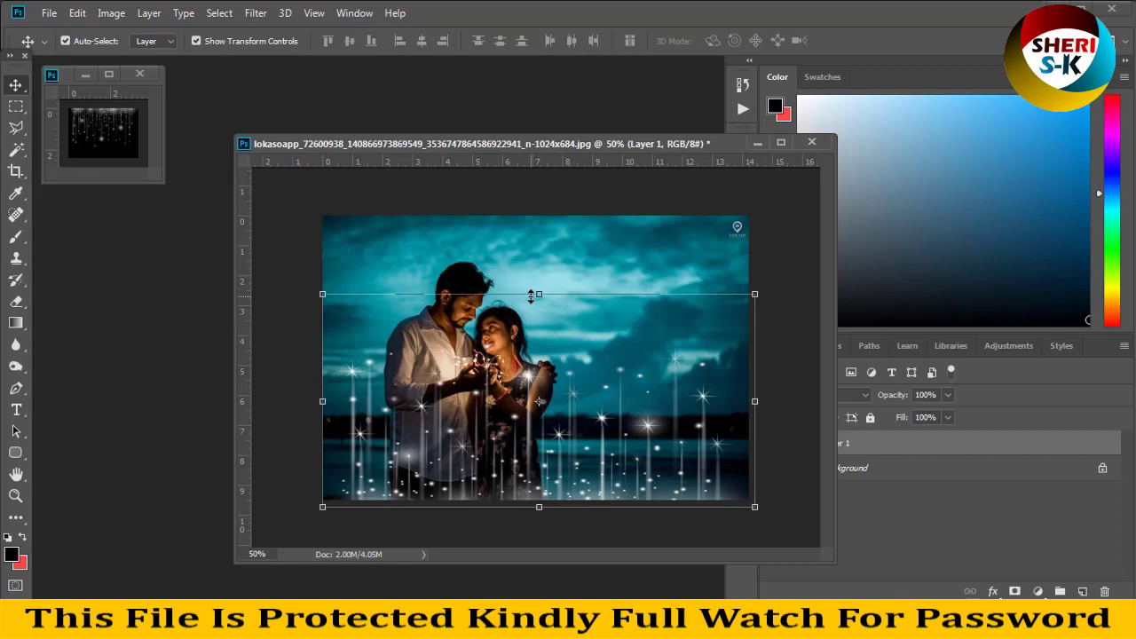